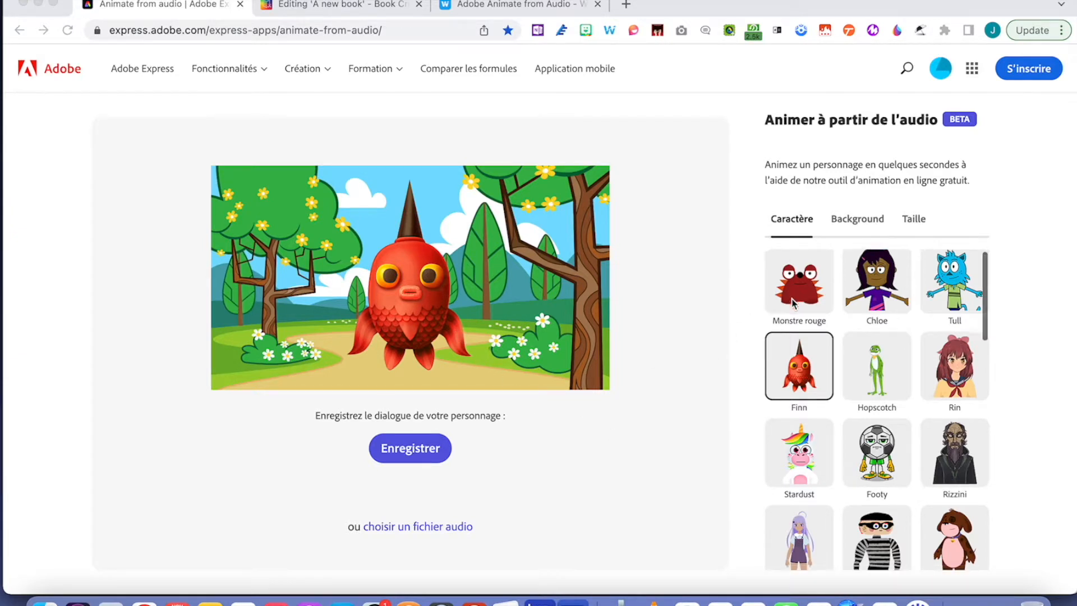
Look through the available characters for the audio animation
{"action": "scroll", "coordinate": [792, 303], "scroll_direction": "down", "scroll_amount": 3}
{"action": "scroll", "coordinate": [793, 303], "scroll_direction": "down", "scroll_amount": 10}
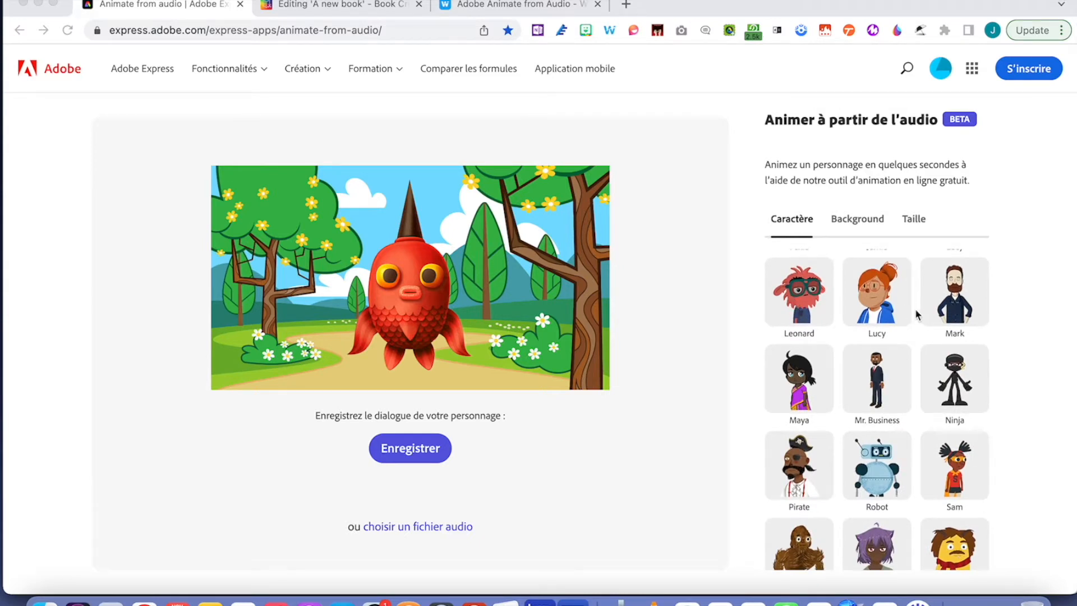
{"action": "scroll", "coordinate": [893, 373], "scroll_direction": "down", "scroll_amount": 3}
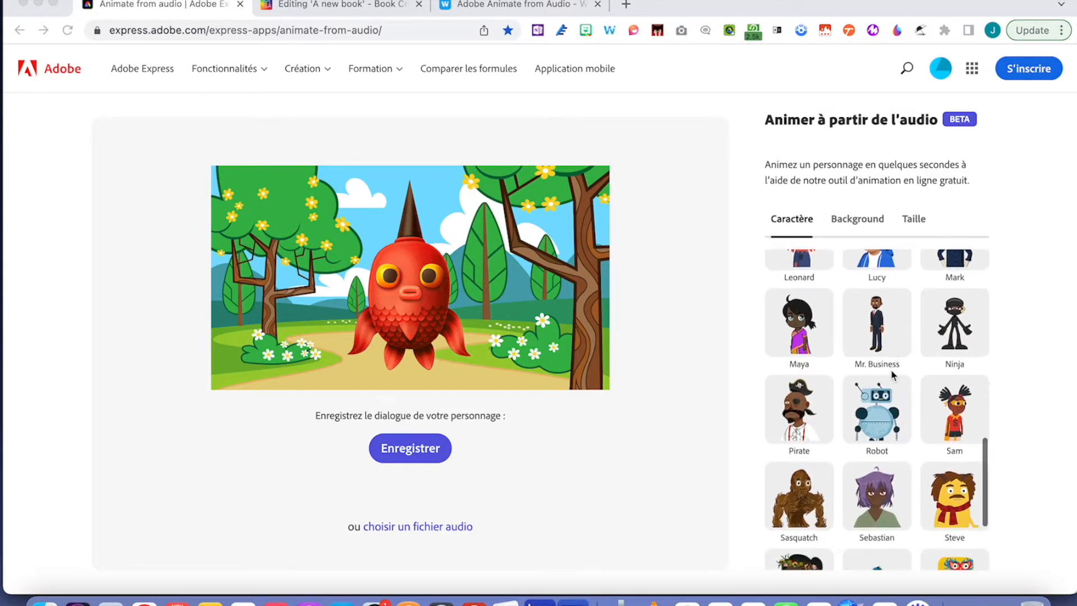
{"action": "scroll", "coordinate": [886, 410], "scroll_direction": "down", "scroll_amount": 2}
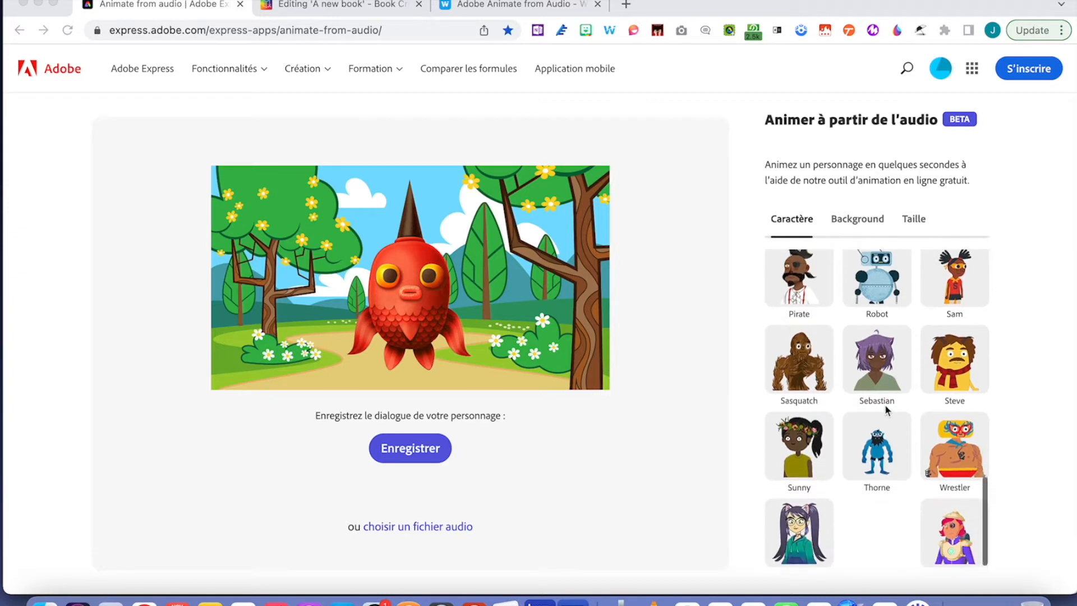
{"action": "scroll", "coordinate": [887, 410], "scroll_direction": "up", "scroll_amount": 20}
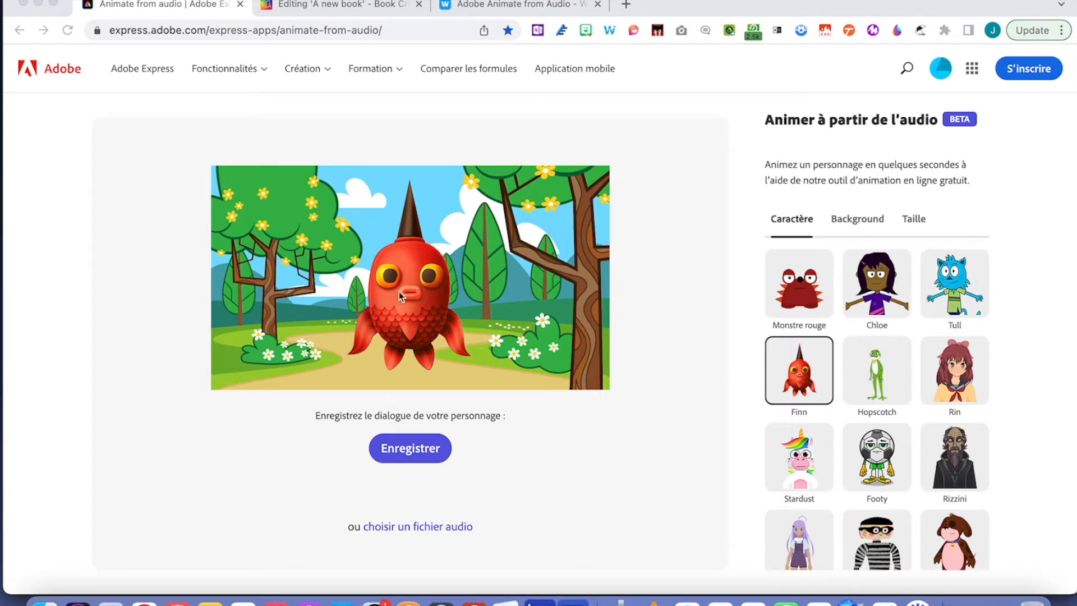
Browse the scene backgrounds and apply the Bassin background behind the Finn character
{"action": "left_click", "coordinate": [868, 220]}
{"action": "scroll", "coordinate": [824, 445], "scroll_direction": "down", "scroll_amount": 3}
{"action": "scroll", "coordinate": [824, 444], "scroll_direction": "down", "scroll_amount": 5}
{"action": "scroll", "coordinate": [824, 445], "scroll_direction": "down", "scroll_amount": 4}
{"action": "scroll", "coordinate": [824, 445], "scroll_direction": "down", "scroll_amount": 5}
{"action": "scroll", "coordinate": [823, 444], "scroll_direction": "down", "scroll_amount": 5}
{"action": "scroll", "coordinate": [822, 440], "scroll_direction": "up", "scroll_amount": 10}
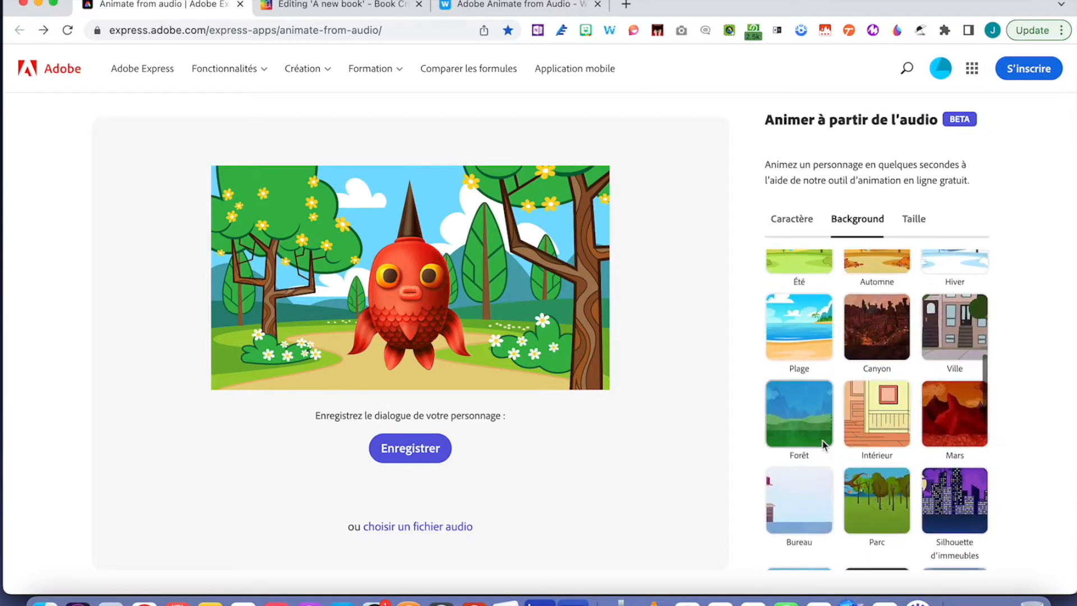
{"action": "scroll", "coordinate": [824, 445], "scroll_direction": "up", "scroll_amount": 4}
{"action": "scroll", "coordinate": [823, 444], "scroll_direction": "up", "scroll_amount": 1}
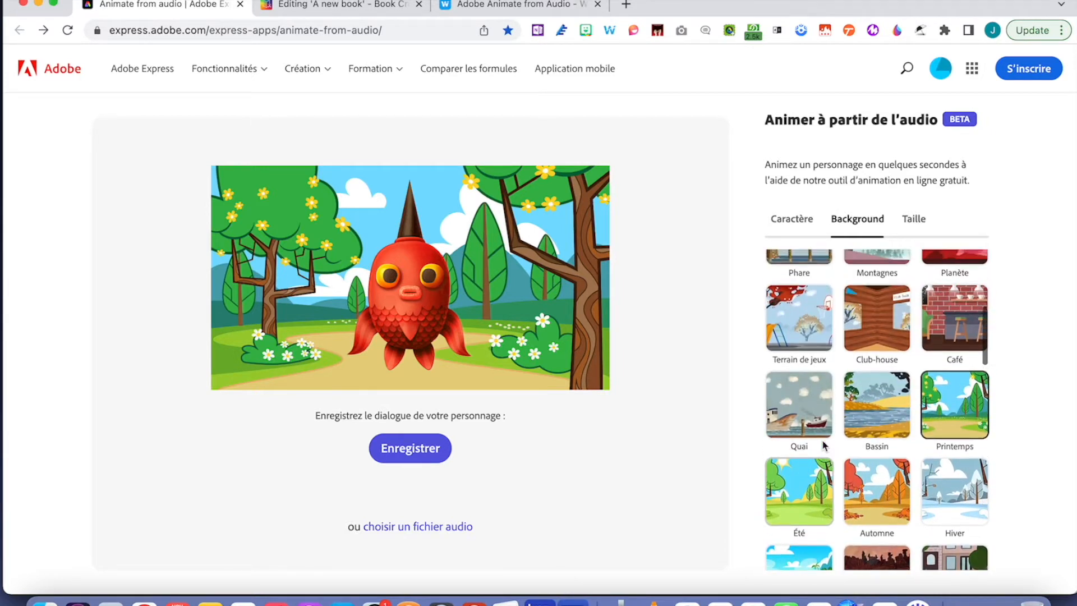
{"action": "left_click", "coordinate": [880, 418]}
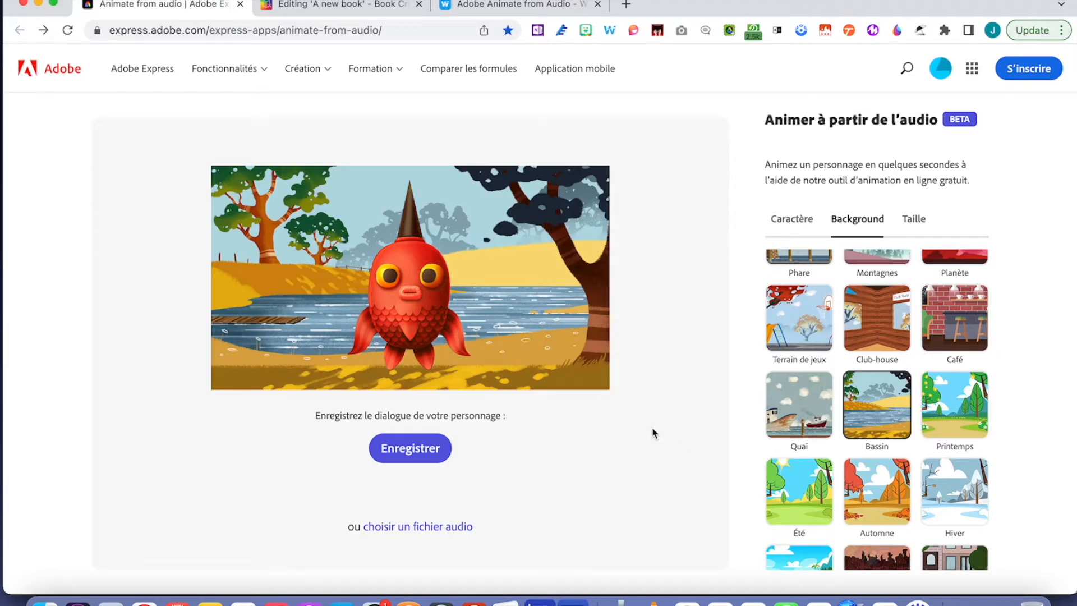
Set the animation's output size to Personnalisé, keeping the aspect ratio of 1920 × 1080 px locked
{"action": "left_click", "coordinate": [918, 229]}
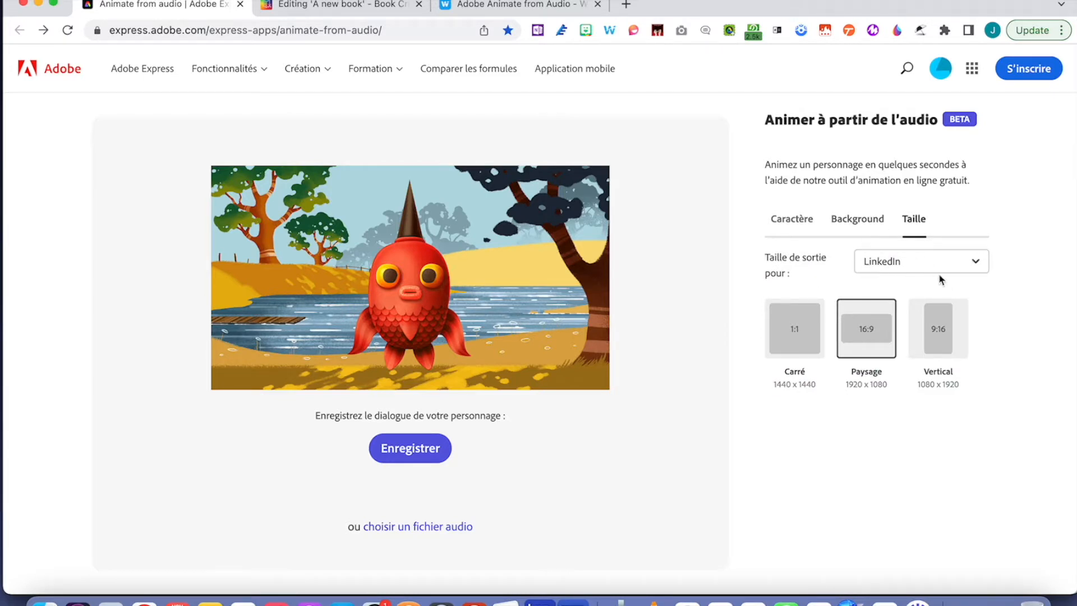
{"action": "left_click", "coordinate": [979, 267]}
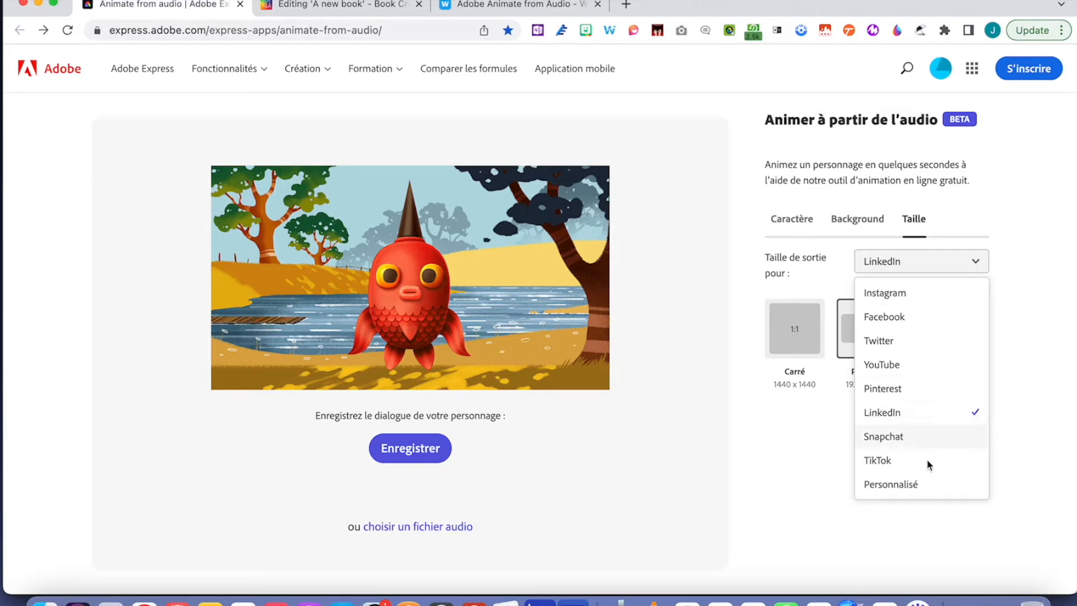
{"action": "left_click", "coordinate": [923, 490]}
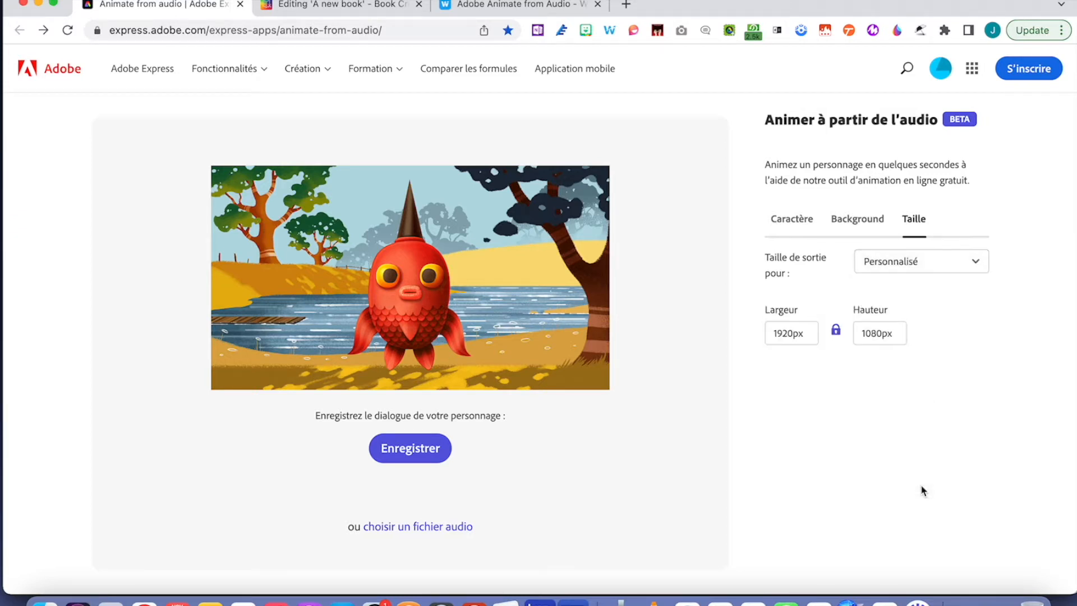
{"action": "left_click", "coordinate": [837, 330]}
{"action": "left_click", "coordinate": [837, 331]}
{"action": "left_click", "coordinate": [974, 267]}
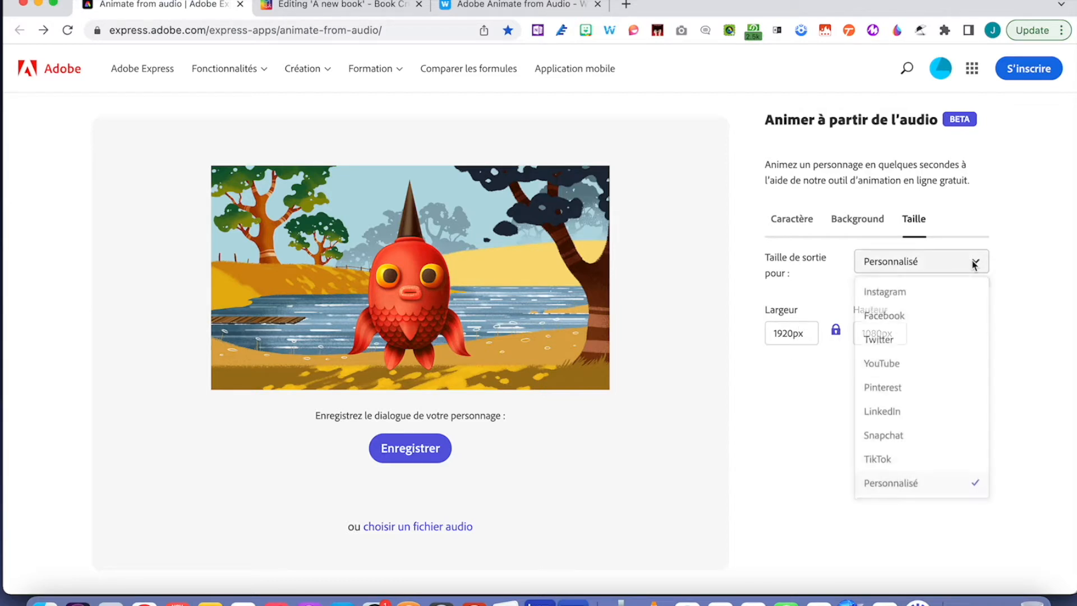
{"action": "left_click", "coordinate": [917, 484]}
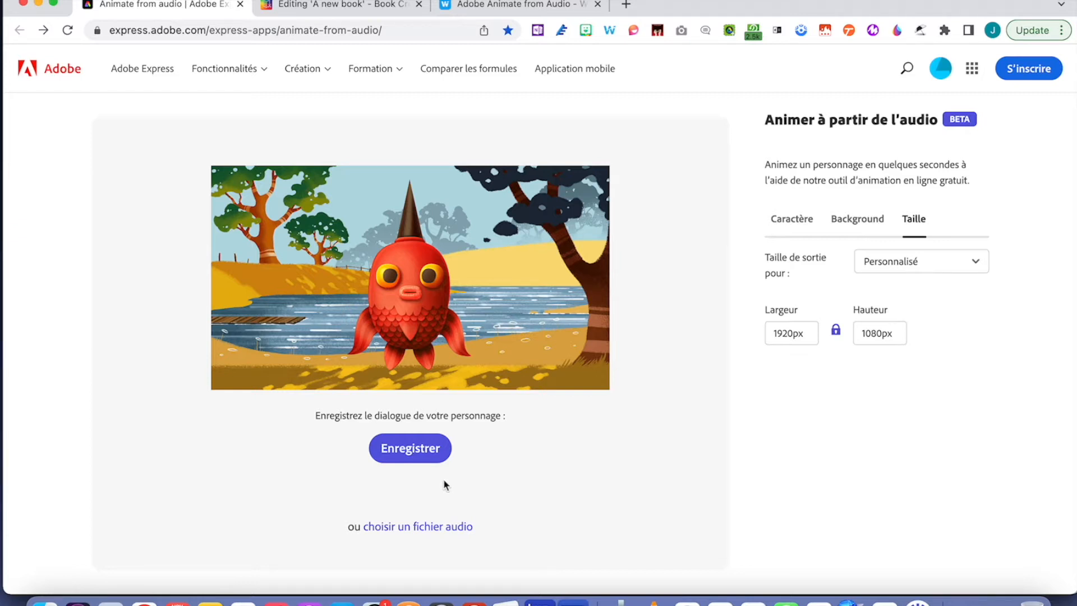
Record a spoken dialogue of about 5 seconds for the Finn character, finish the recording and play the resulting animation
{"action": "left_click", "coordinate": [410, 449]}
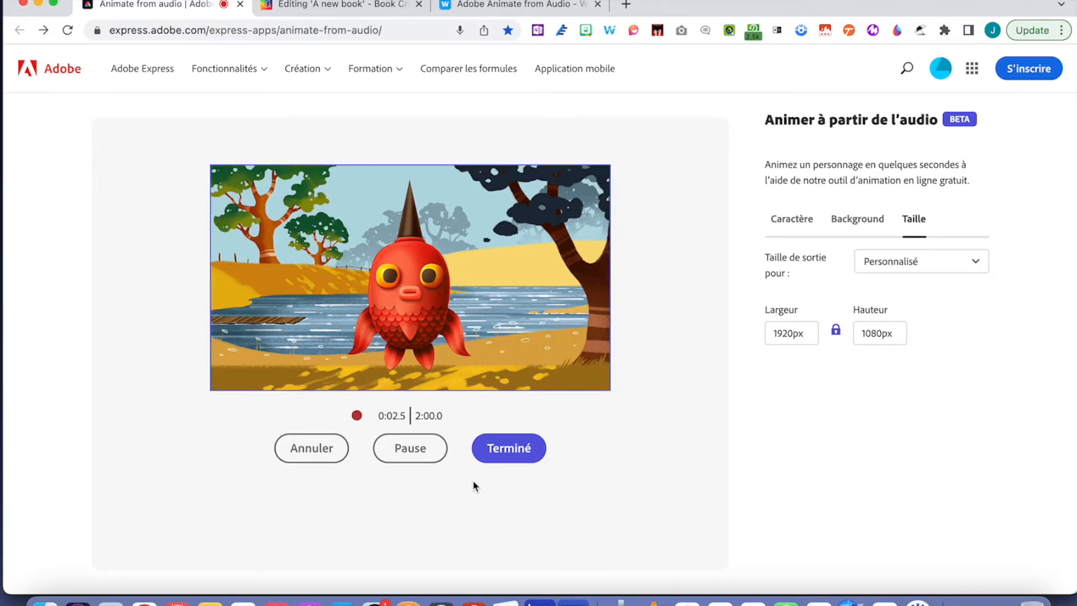
{"action": "left_click", "coordinate": [509, 449]}
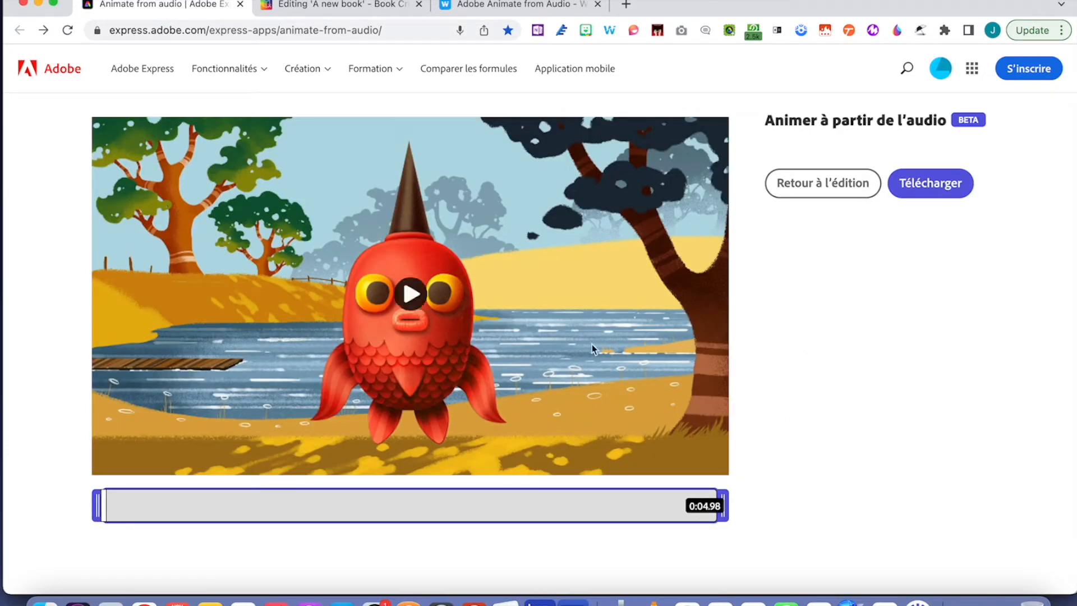
{"action": "left_click", "coordinate": [409, 294]}
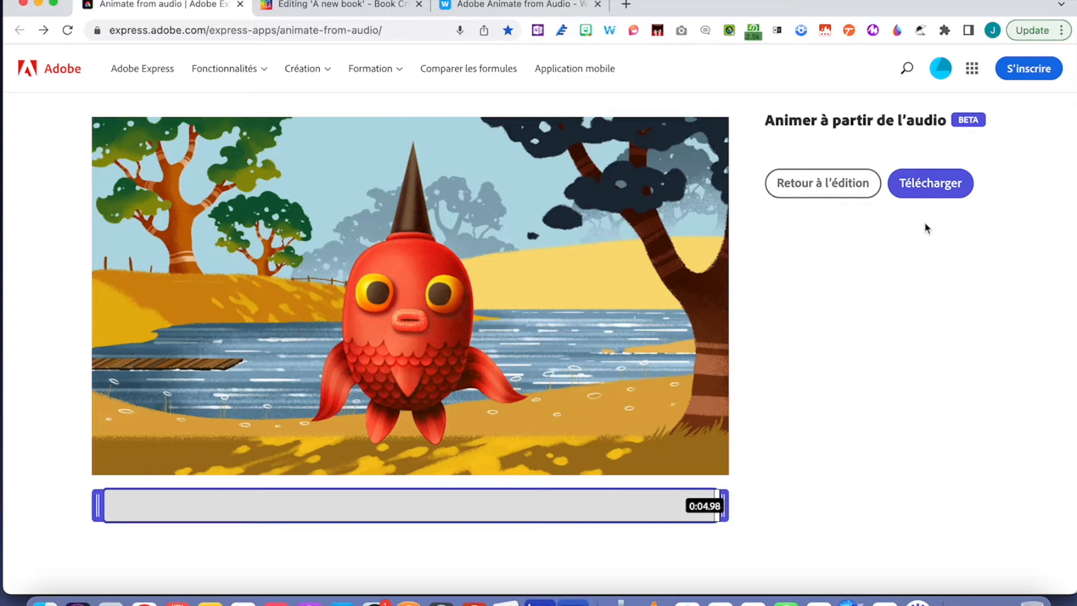
Download the Finn animation video and dismiss the download confirmation
{"action": "left_click", "coordinate": [932, 190]}
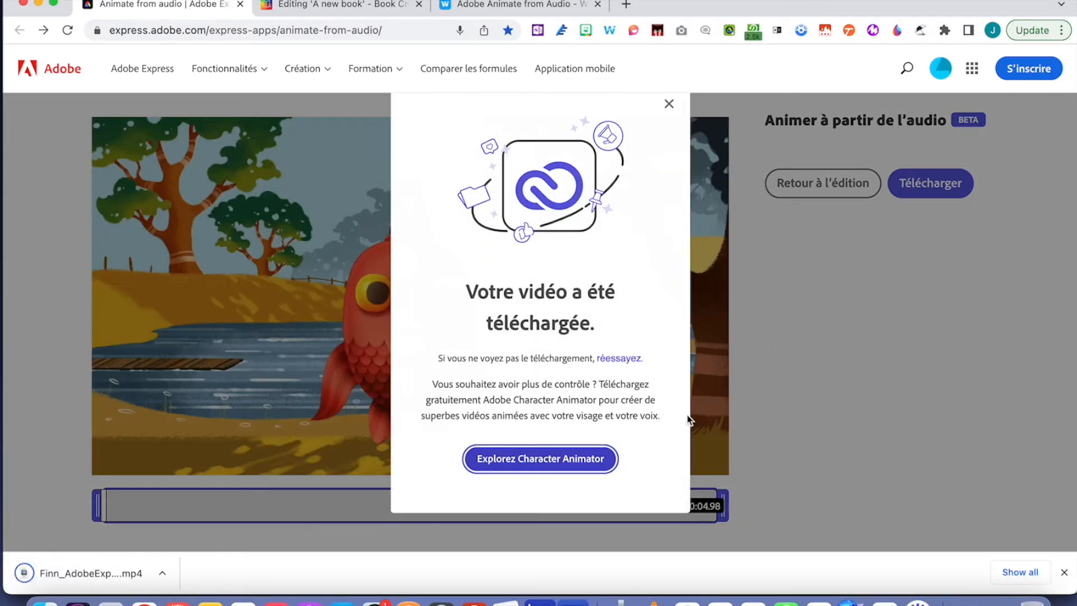
{"action": "left_click", "coordinate": [669, 104]}
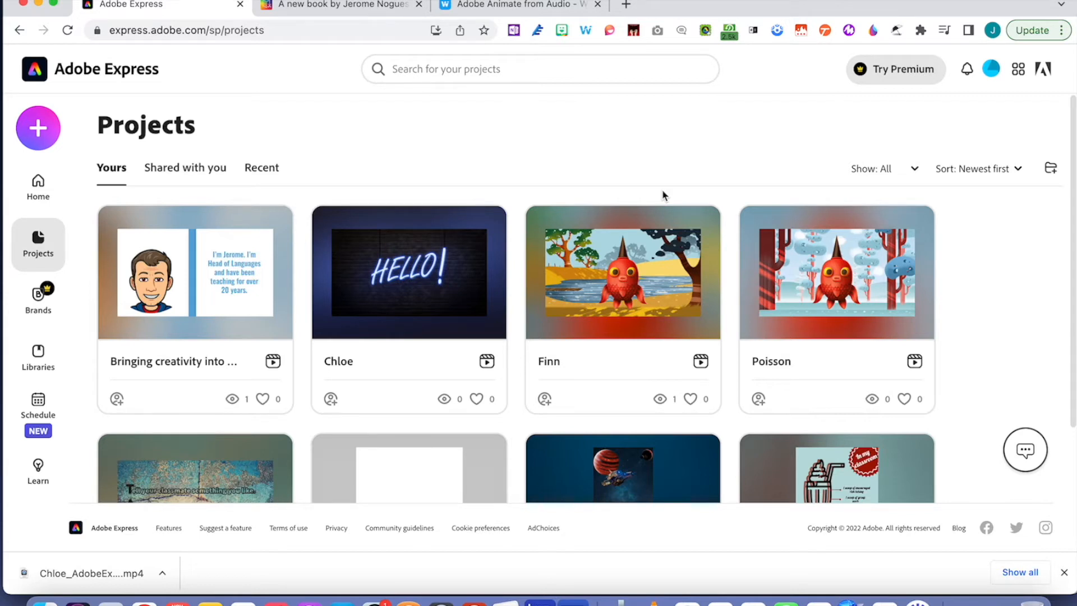
Open the Chloe video project for editing and check the text and photo options of the HELLO! slide
{"action": "left_click", "coordinate": [410, 355]}
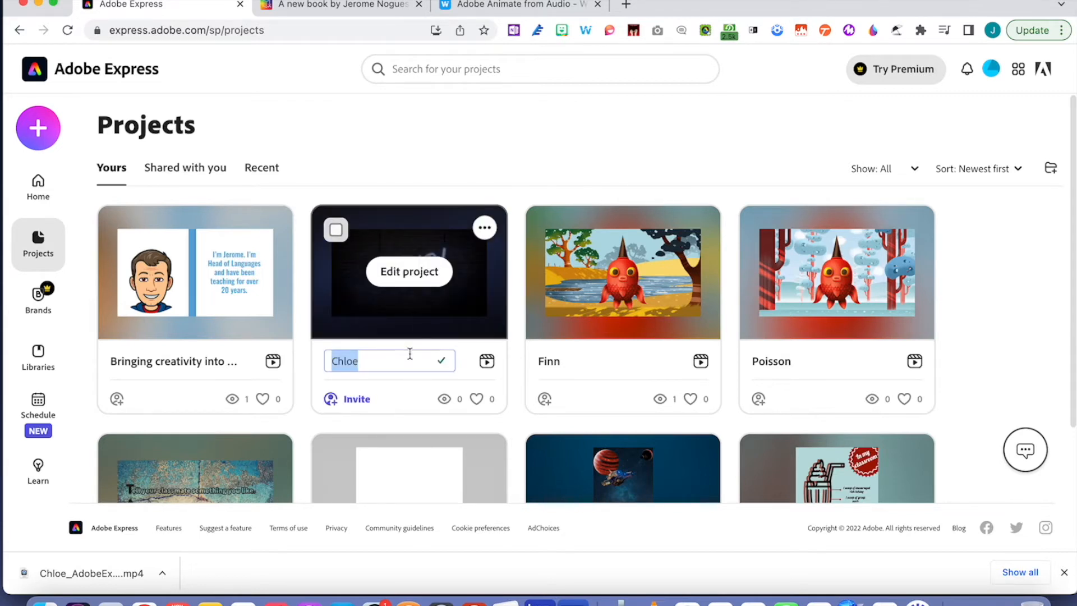
{"action": "left_click", "coordinate": [447, 322]}
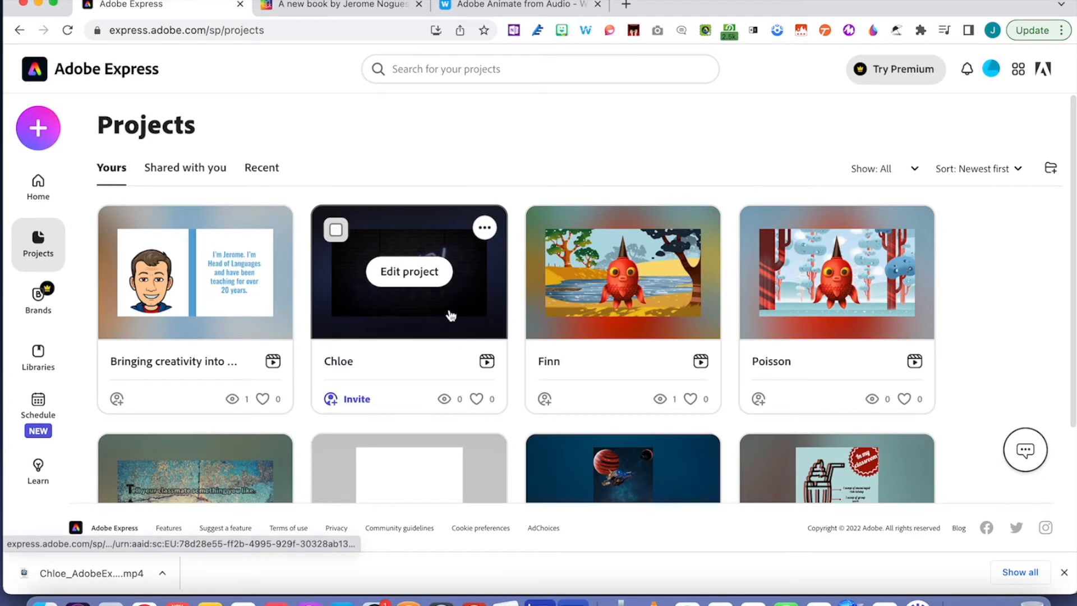
{"action": "left_click", "coordinate": [450, 318]}
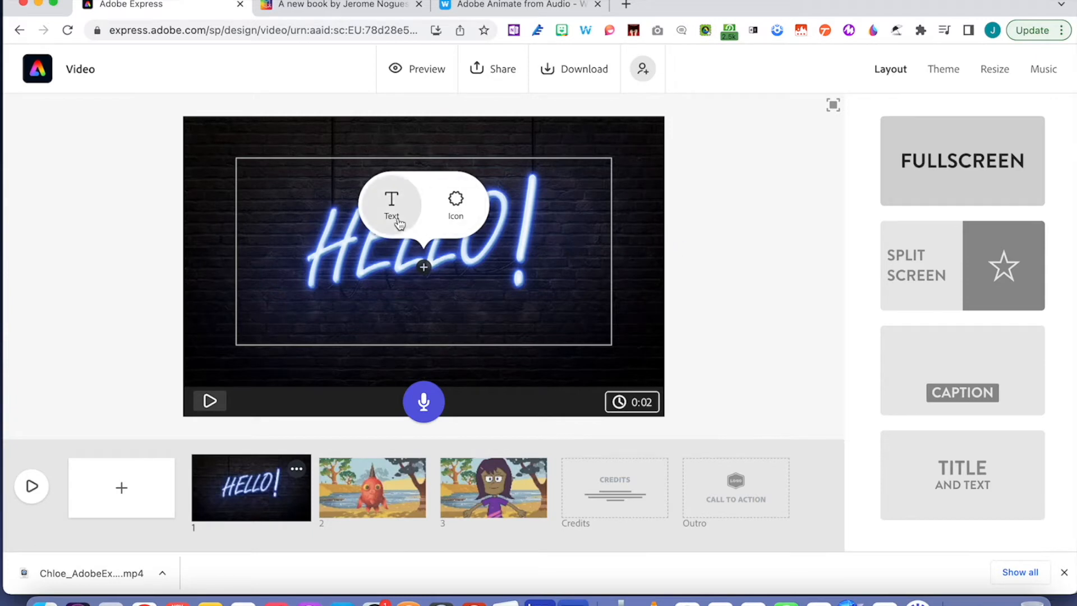
{"action": "left_click", "coordinate": [400, 223]}
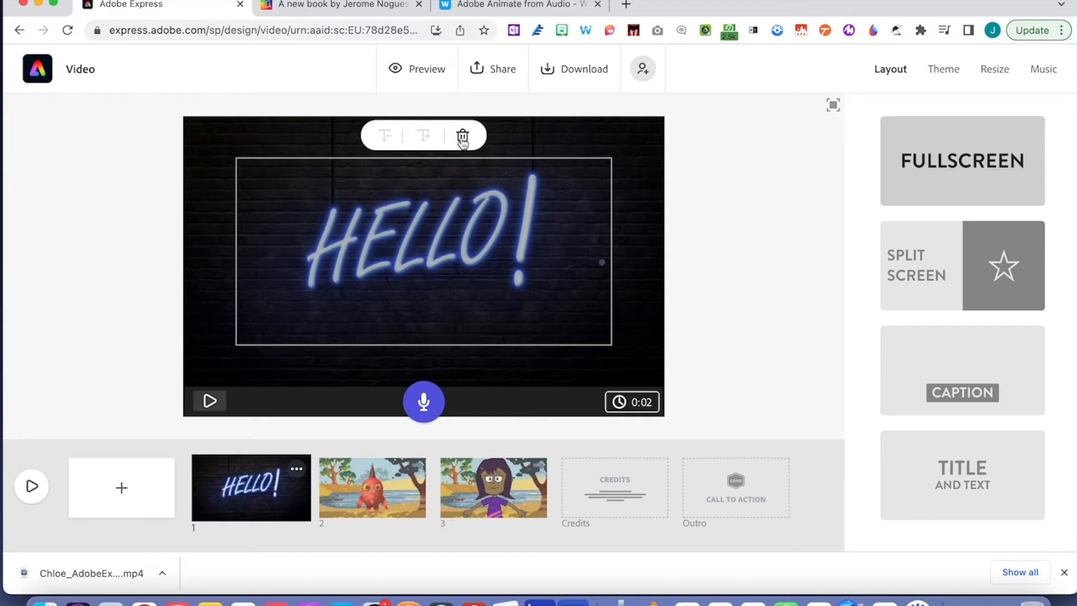
{"action": "left_click", "coordinate": [648, 211]}
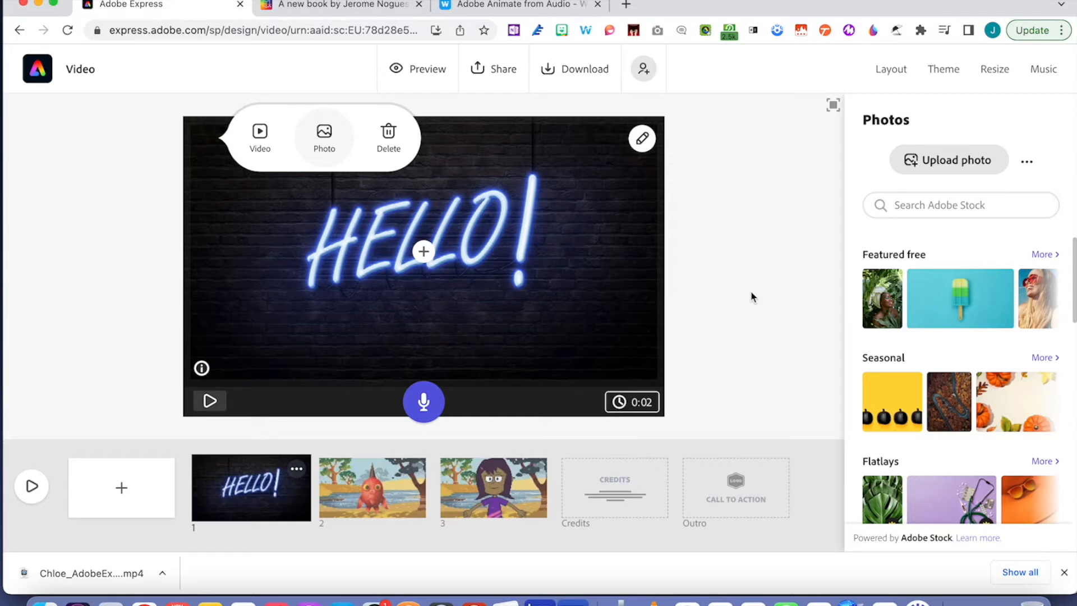
Turn off the project's background music, preview the whole video and close the preview
{"action": "left_click", "coordinate": [1045, 71]}
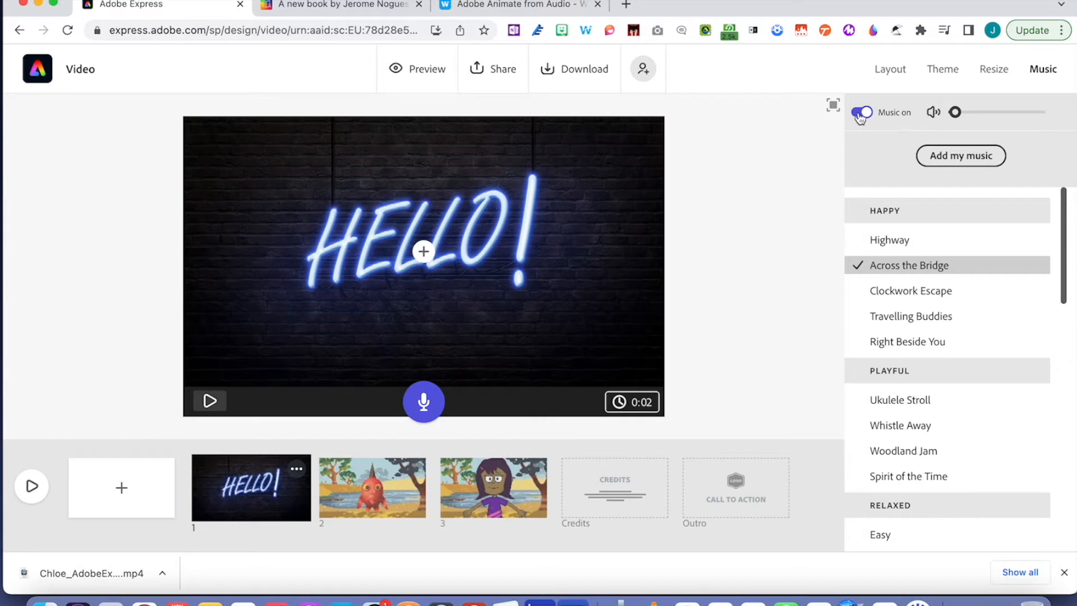
{"action": "left_click", "coordinate": [860, 114]}
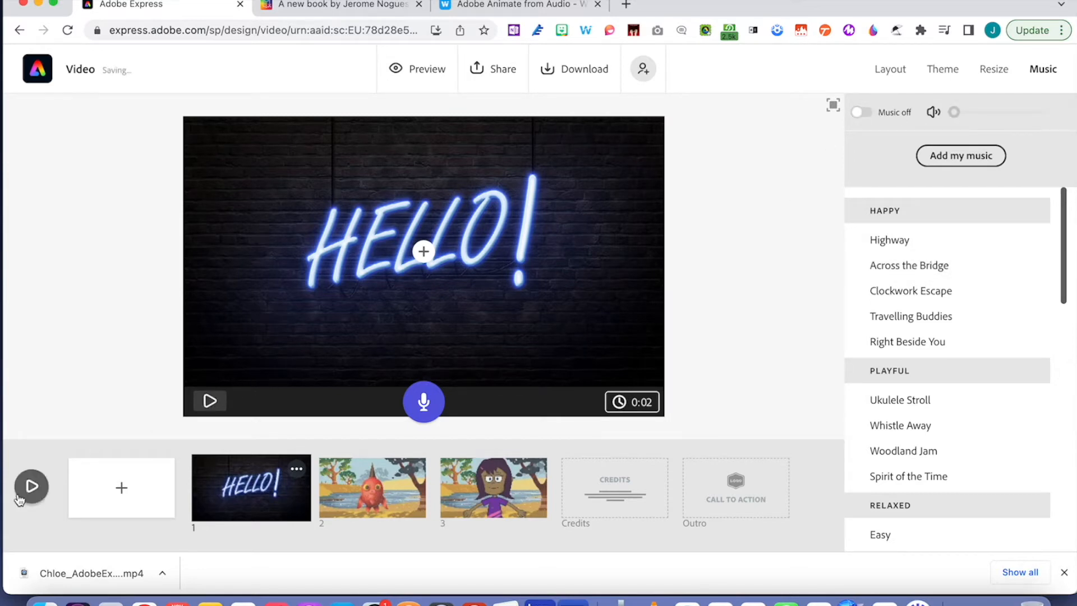
{"action": "left_click", "coordinate": [32, 488]}
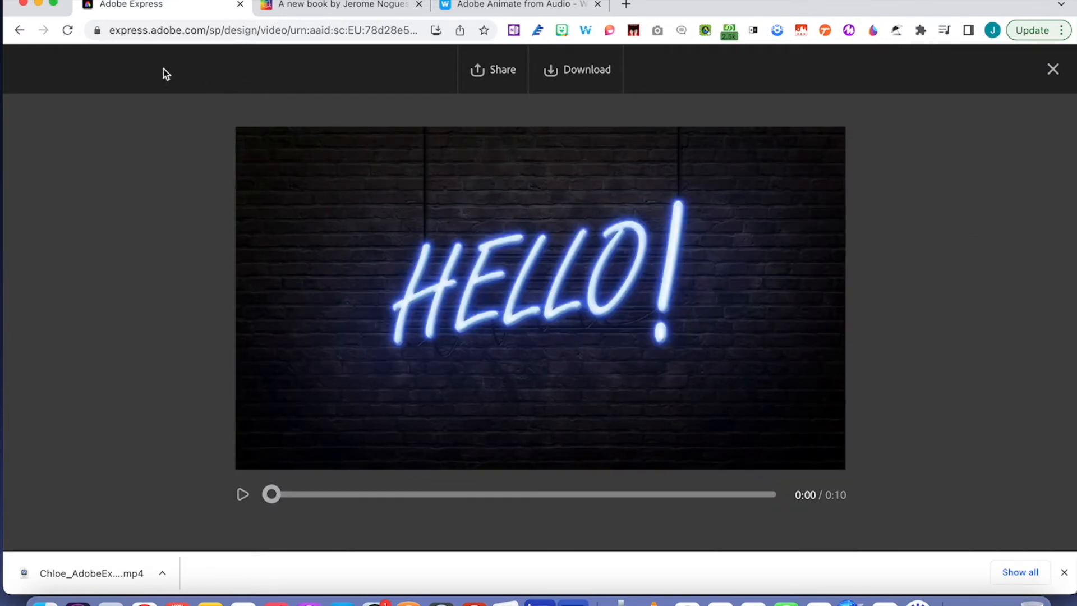
{"action": "left_click", "coordinate": [1053, 69]}
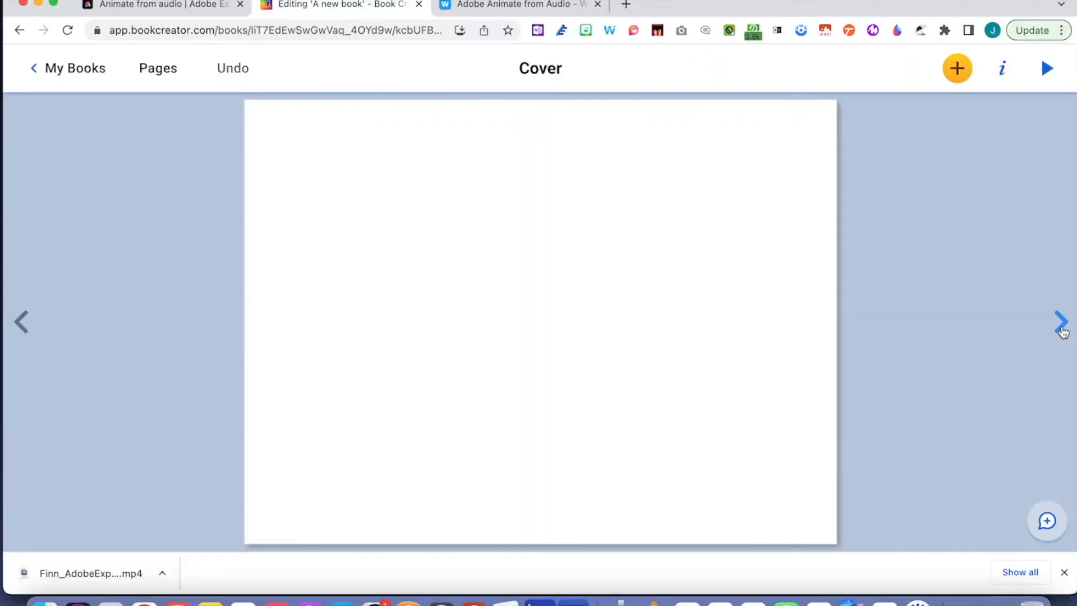
Check the comic panel page of the book in Book Creator, return to the cover and open the Canva app there
{"action": "left_click", "coordinate": [1061, 323]}
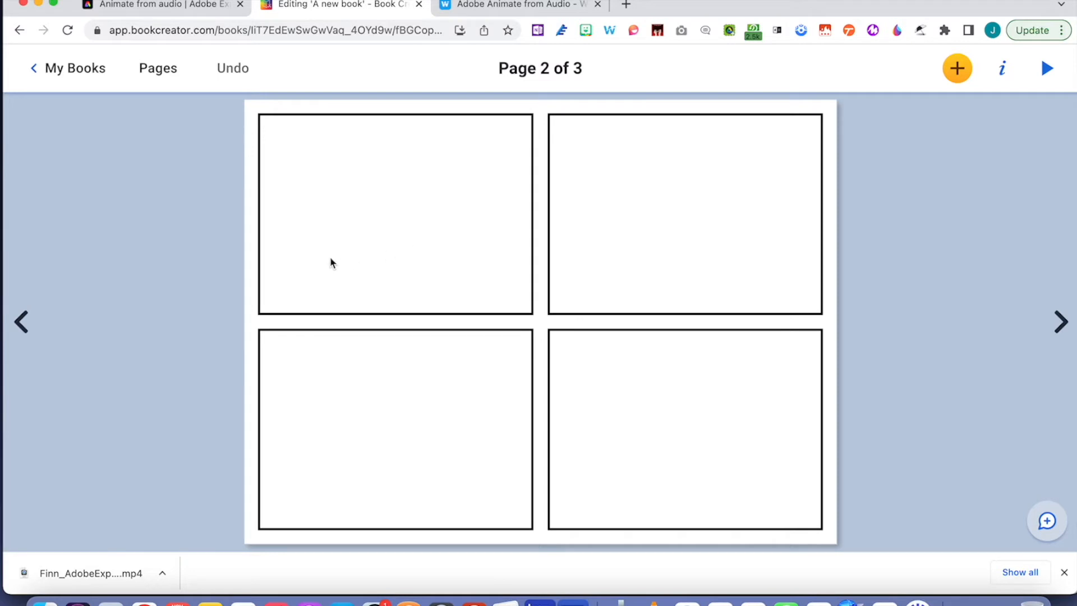
{"action": "left_click", "coordinate": [21, 322]}
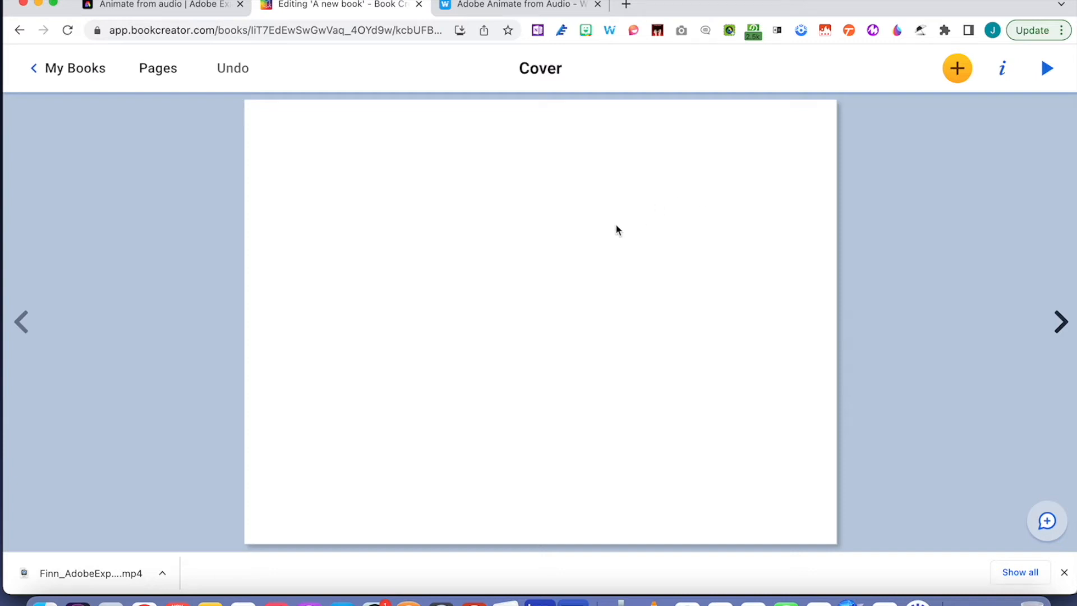
{"action": "left_click", "coordinate": [958, 70]}
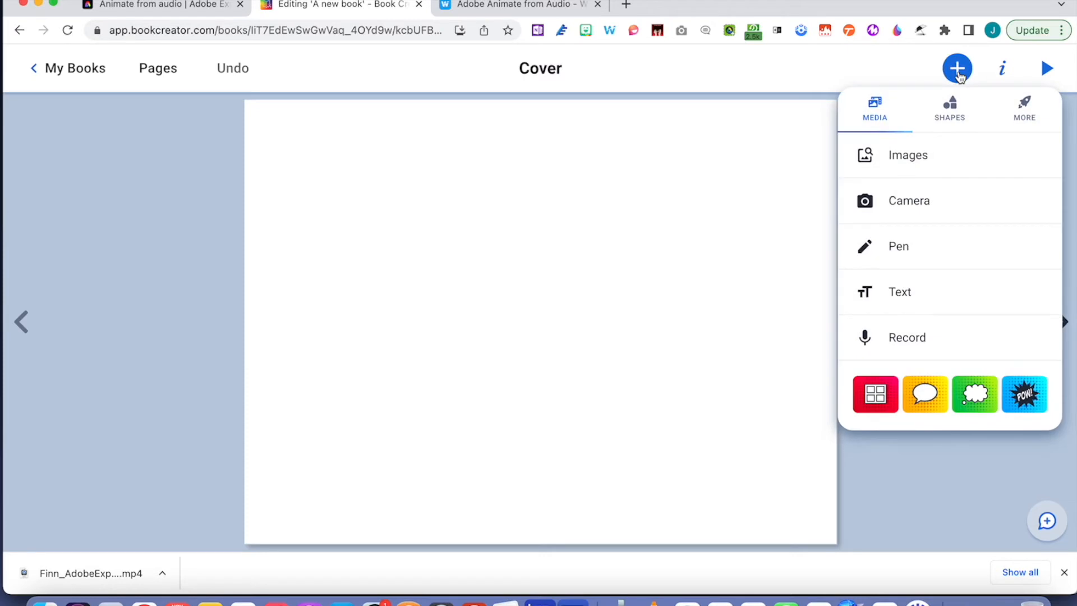
{"action": "left_click", "coordinate": [1025, 108]}
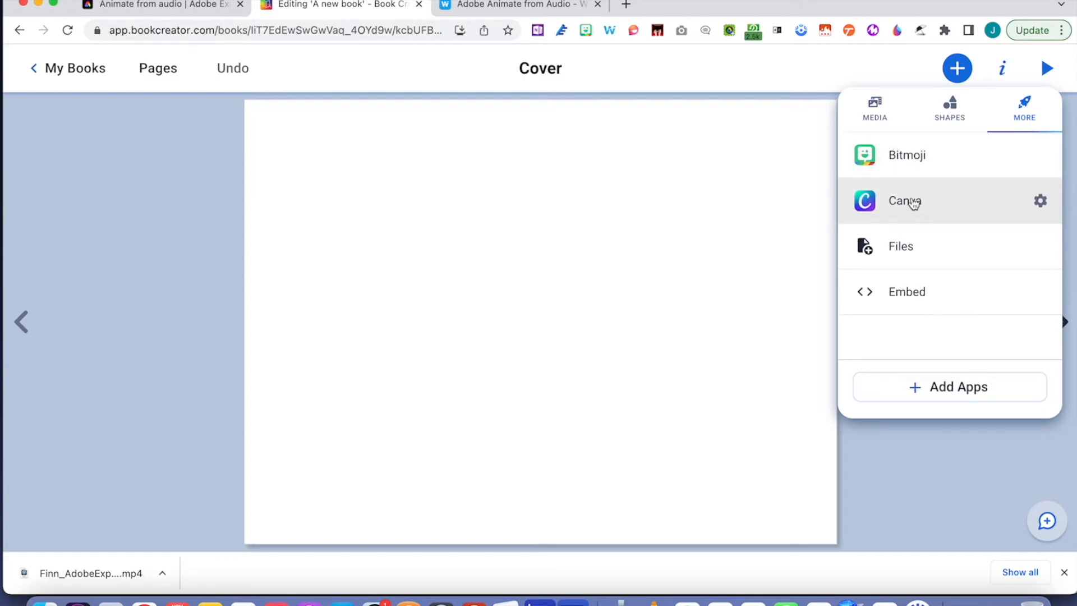
{"action": "left_click", "coordinate": [913, 201]}
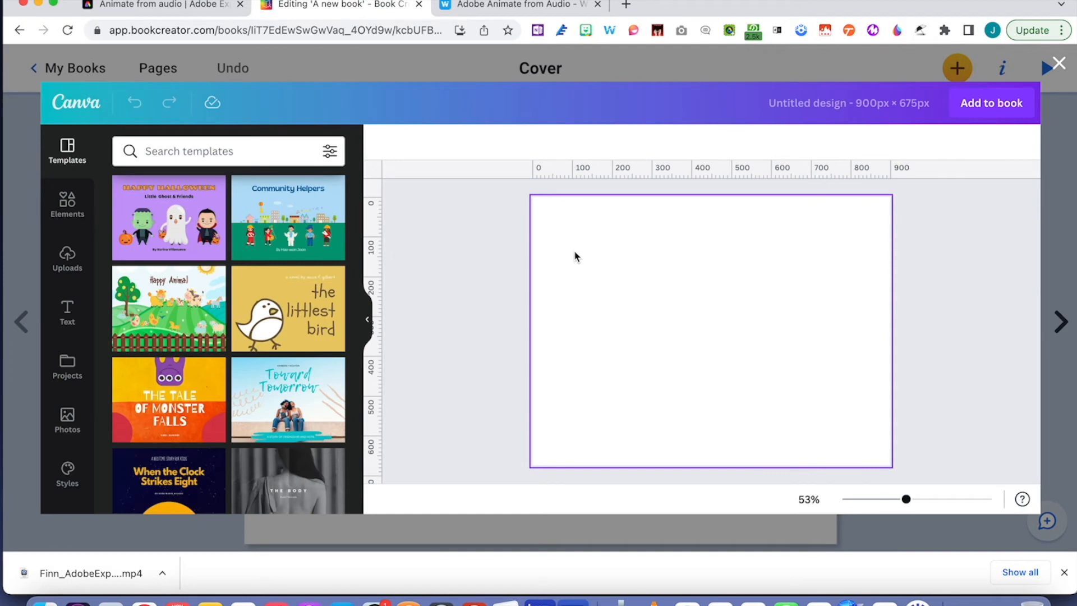
Search the Canva cover templates for "fish" and clear the search
{"action": "left_click", "coordinate": [268, 151]}
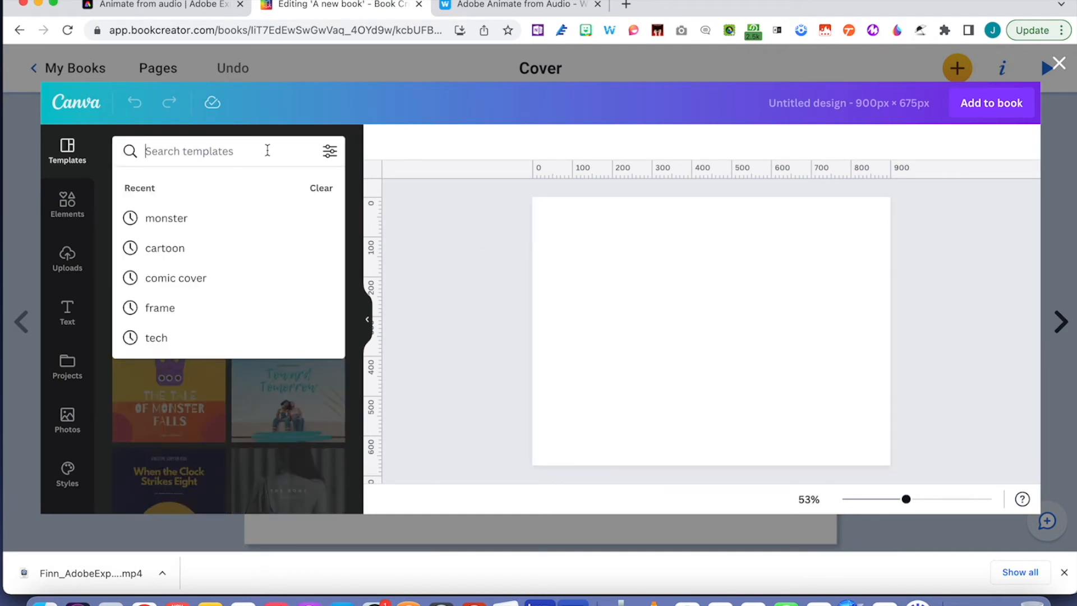
{"action": "type", "text": "fish"}
{"action": "key", "text": "Return"}
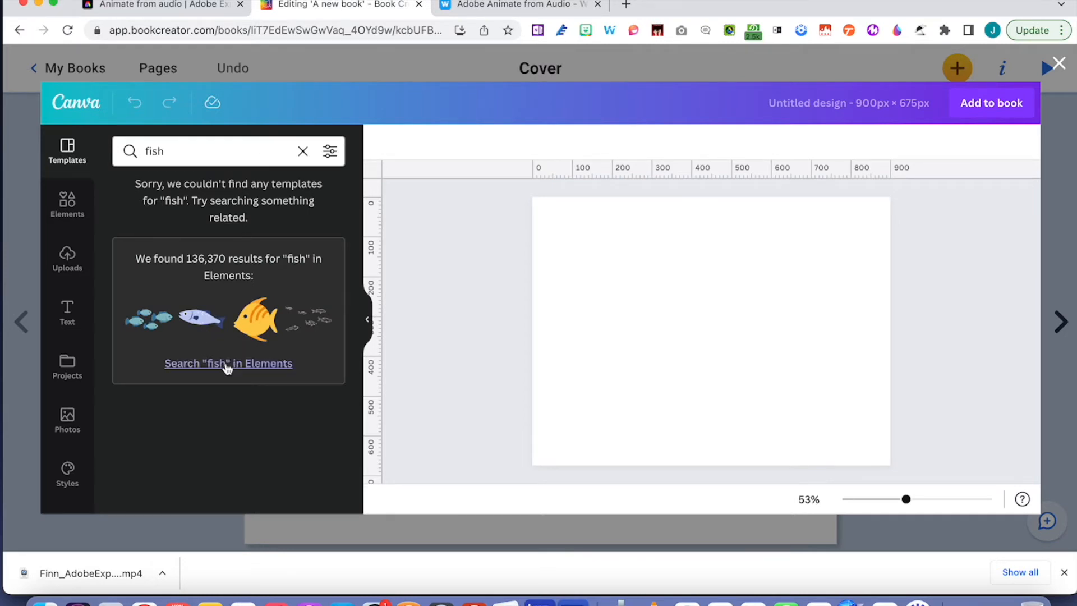
{"action": "left_click", "coordinate": [223, 157]}
{"action": "left_click", "coordinate": [303, 151]}
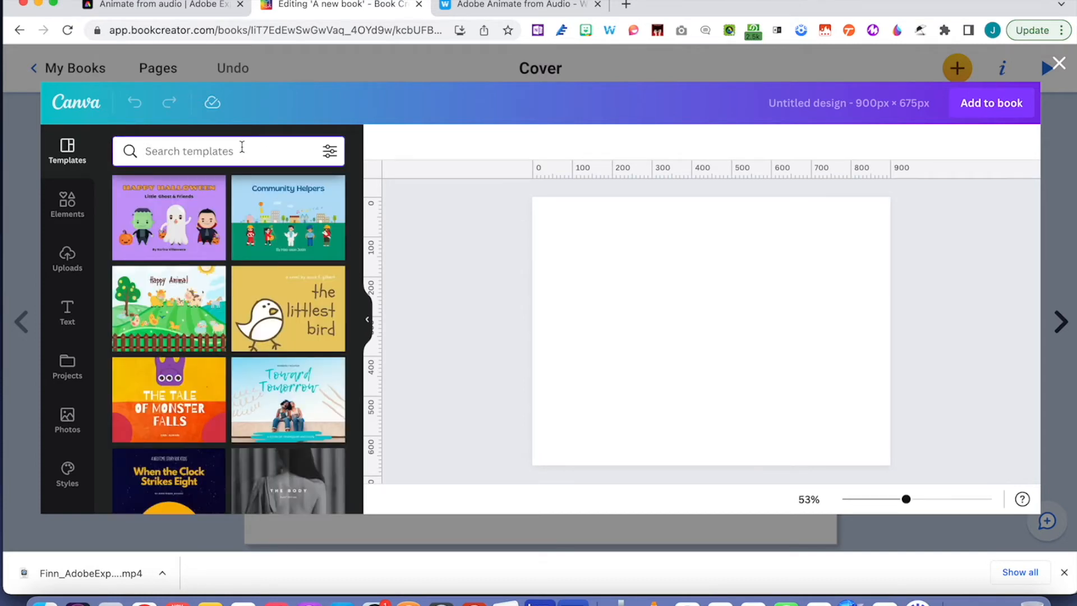
Apply the "The Tale of Monster Falls" template to the blank cover design
{"action": "left_click", "coordinate": [182, 414]}
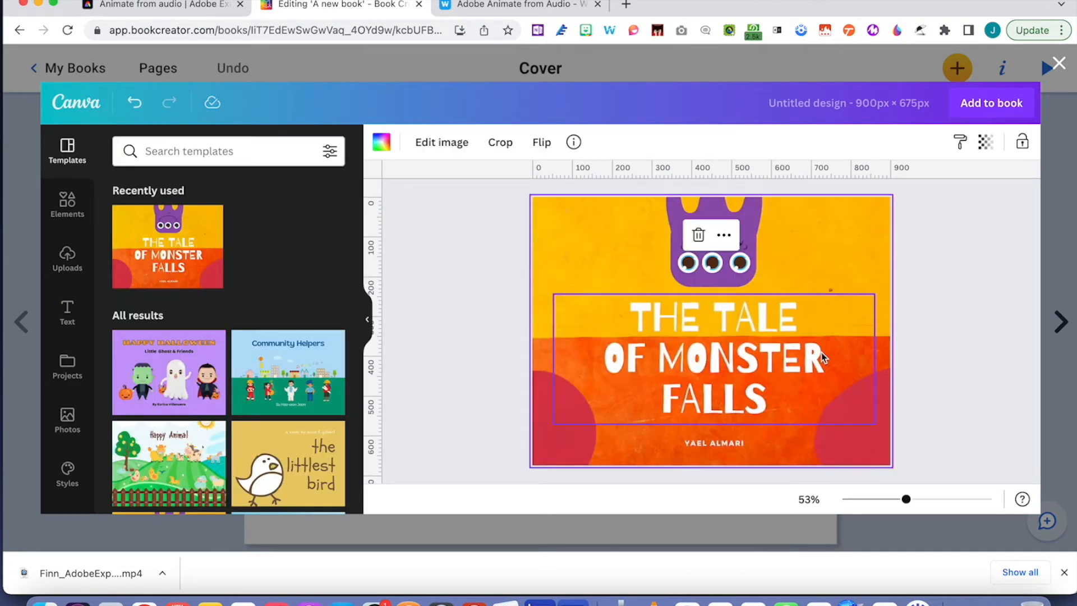
Move the purple monster to the cover's upper-left corner and replace the title with "MON LIVRE DE MONSTRES"
{"action": "left_click", "coordinate": [740, 271]}
{"action": "left_click_drag", "start_coordinate": [616, 236], "coordinate": [605, 269]}
{"action": "left_click", "coordinate": [739, 320]}
{"action": "left_click", "coordinate": [781, 384]}
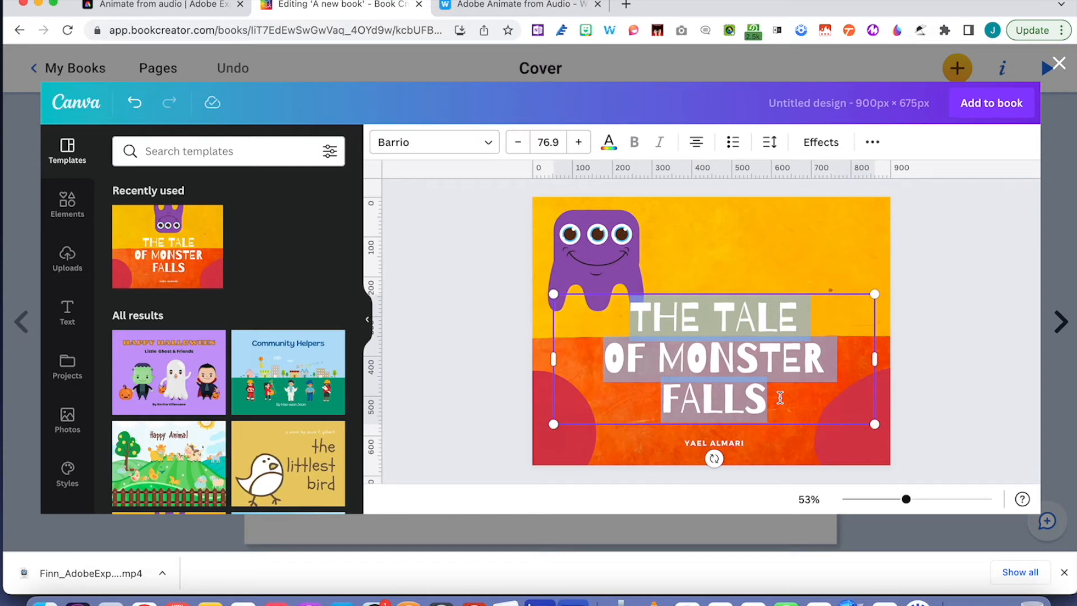
{"action": "type", "text": "MON LIVRE DE MONSTRES"}
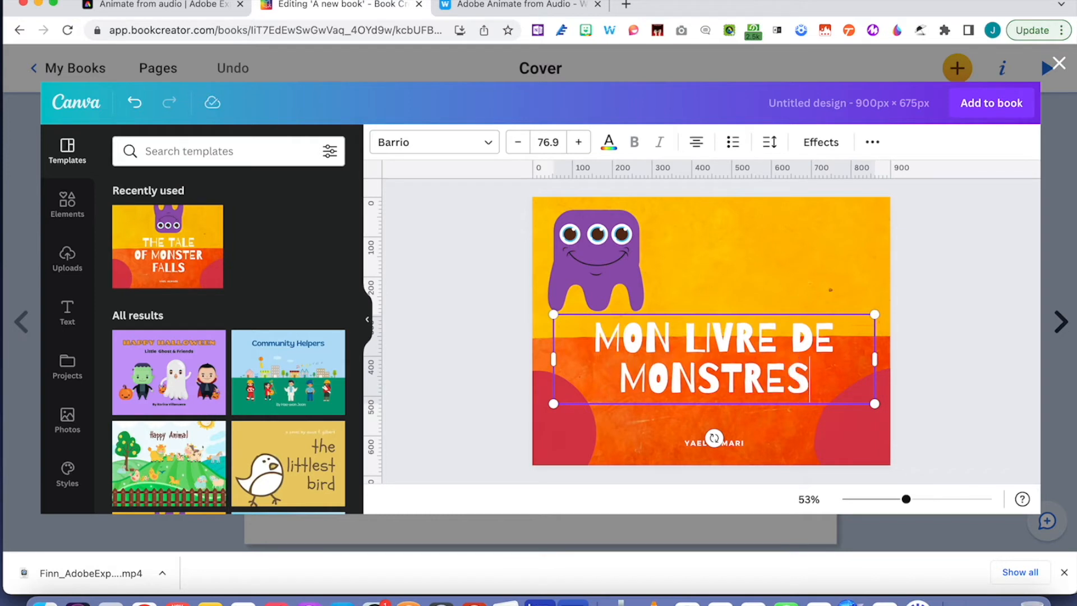
Replace the author name on the cover with "J" and add the finished design to the book
{"action": "left_click", "coordinate": [739, 443]}
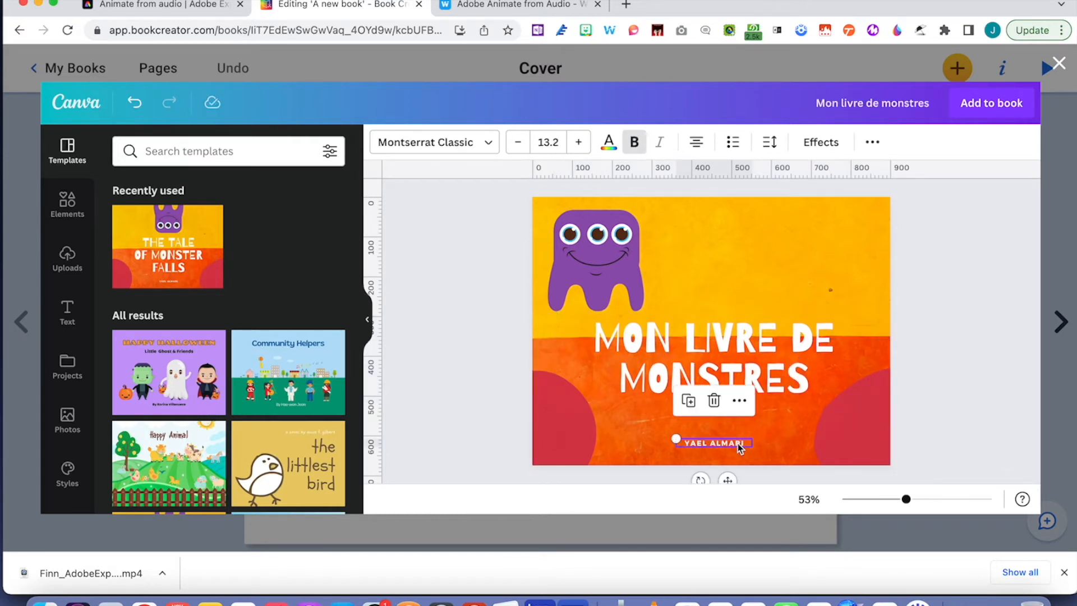
{"action": "left_click", "coordinate": [738, 443]}
{"action": "type", "text": "J"}
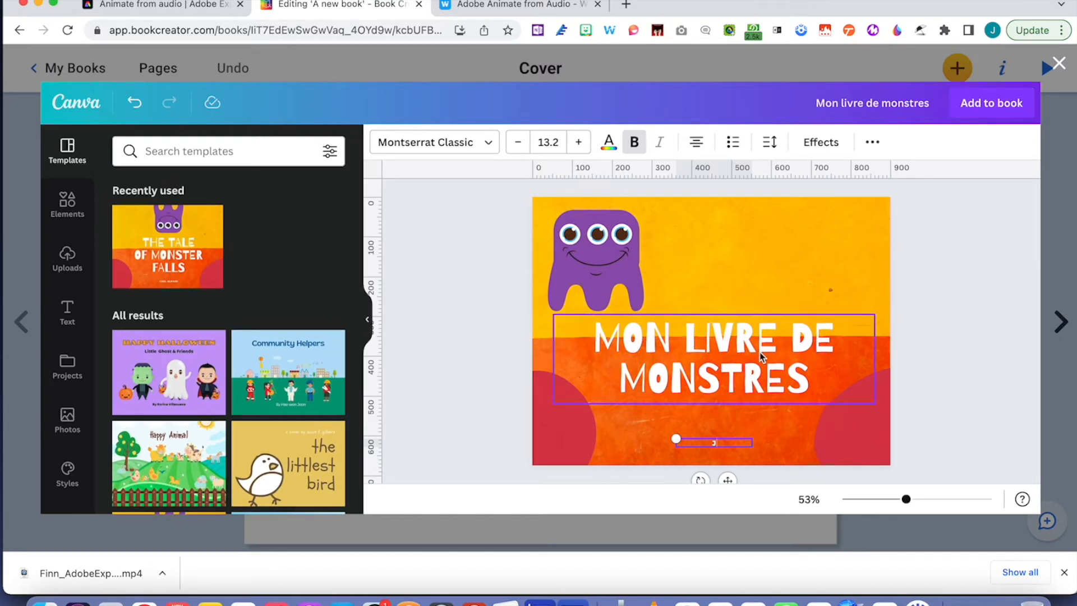
{"action": "left_click", "coordinate": [1000, 113]}
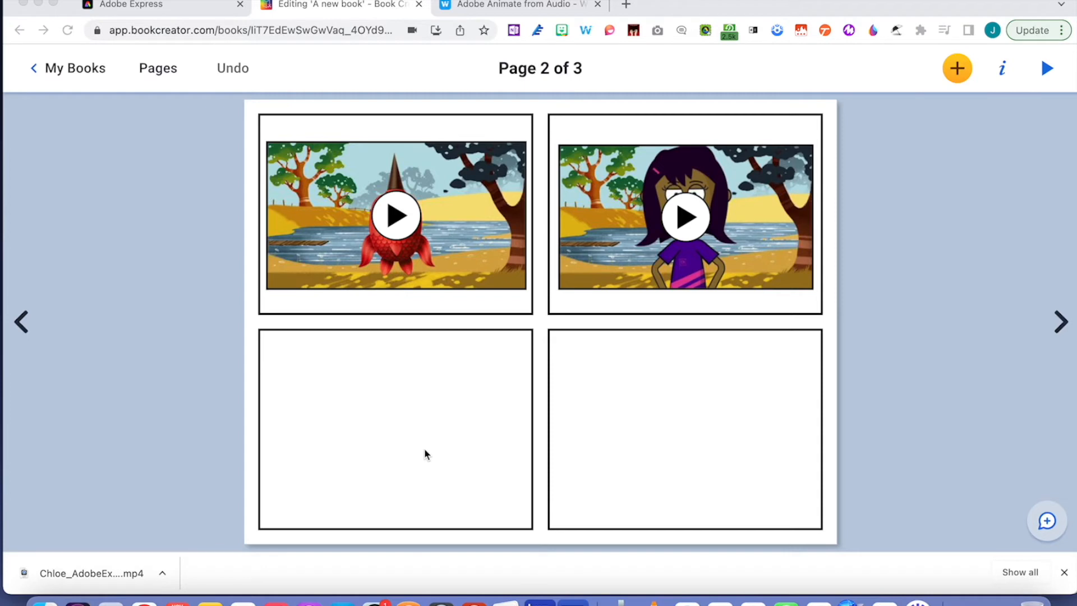
Show the additional apps that can be inserted on page 2 of the book
{"action": "left_click", "coordinate": [962, 75]}
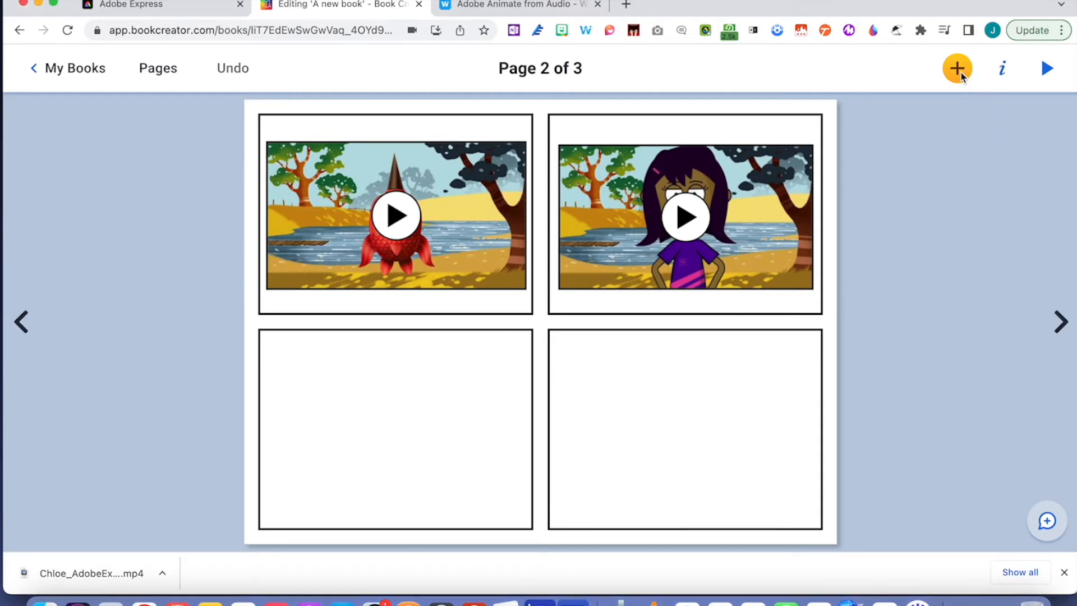
{"action": "left_click", "coordinate": [961, 73]}
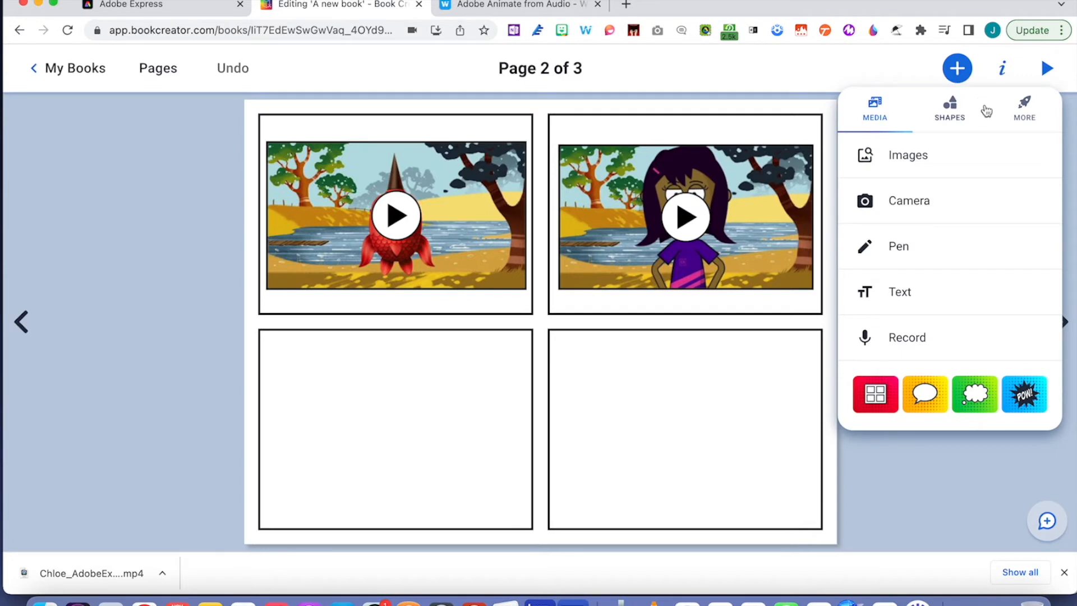
{"action": "left_click", "coordinate": [1024, 109]}
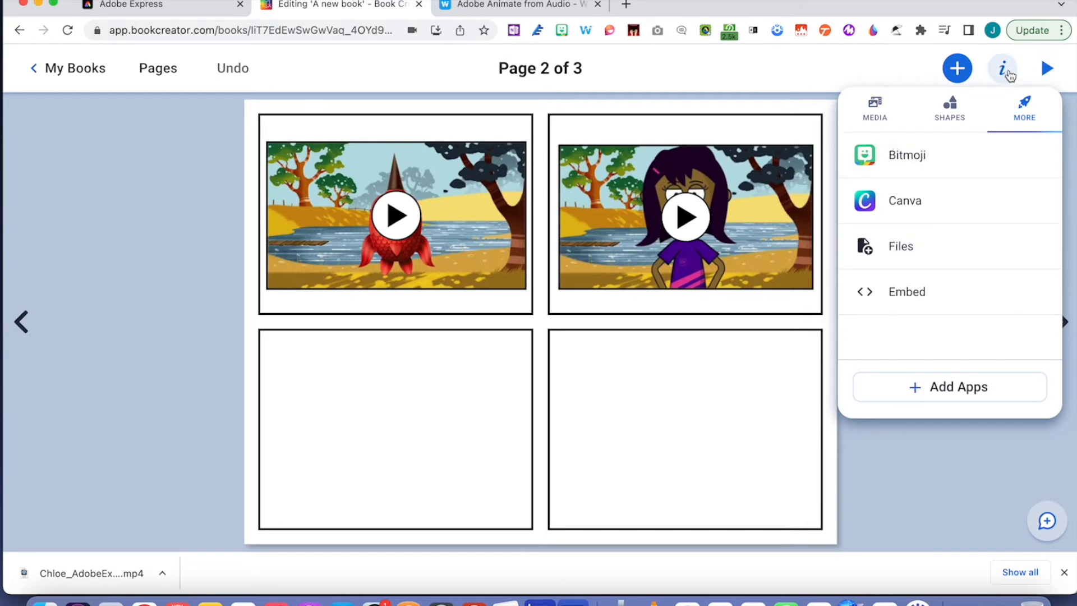
Open the book in reading mode and play the fish and girl videos in the comic panels
{"action": "left_click", "coordinate": [1044, 69]}
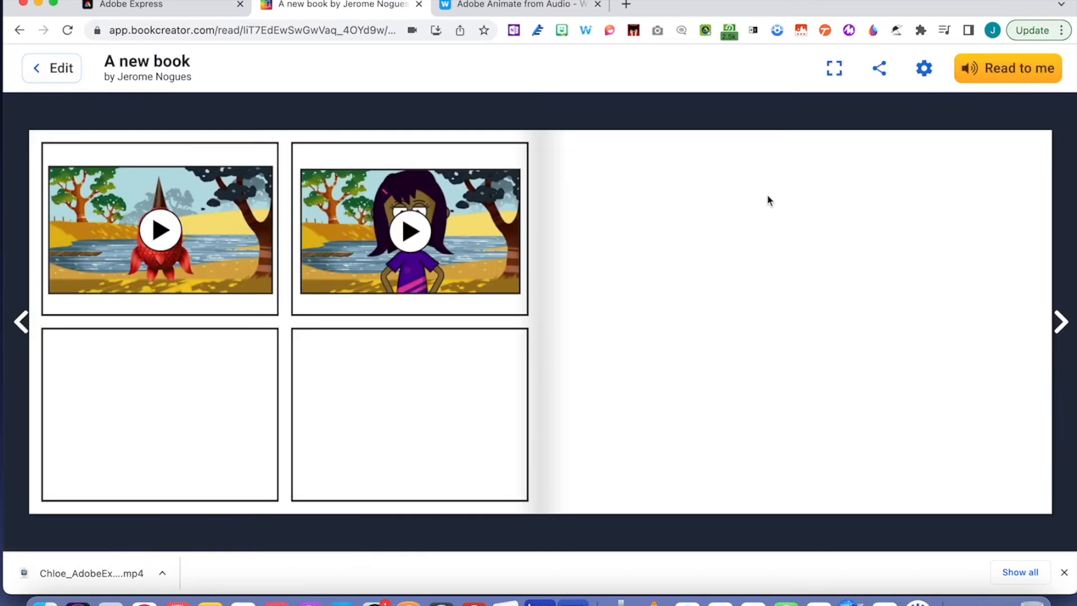
{"action": "left_click", "coordinate": [164, 242]}
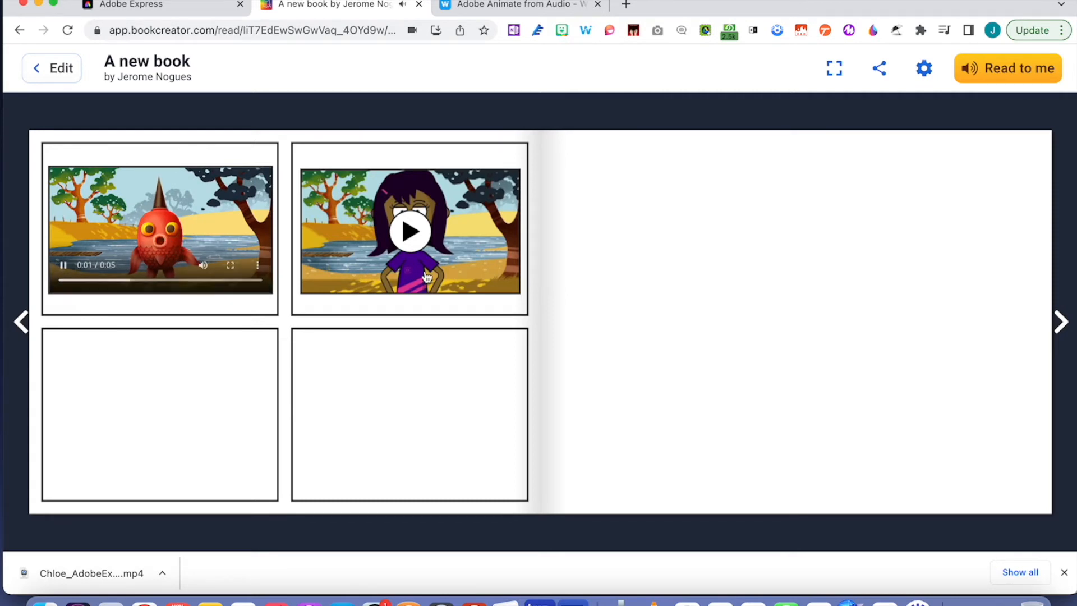
{"action": "left_click", "coordinate": [419, 240]}
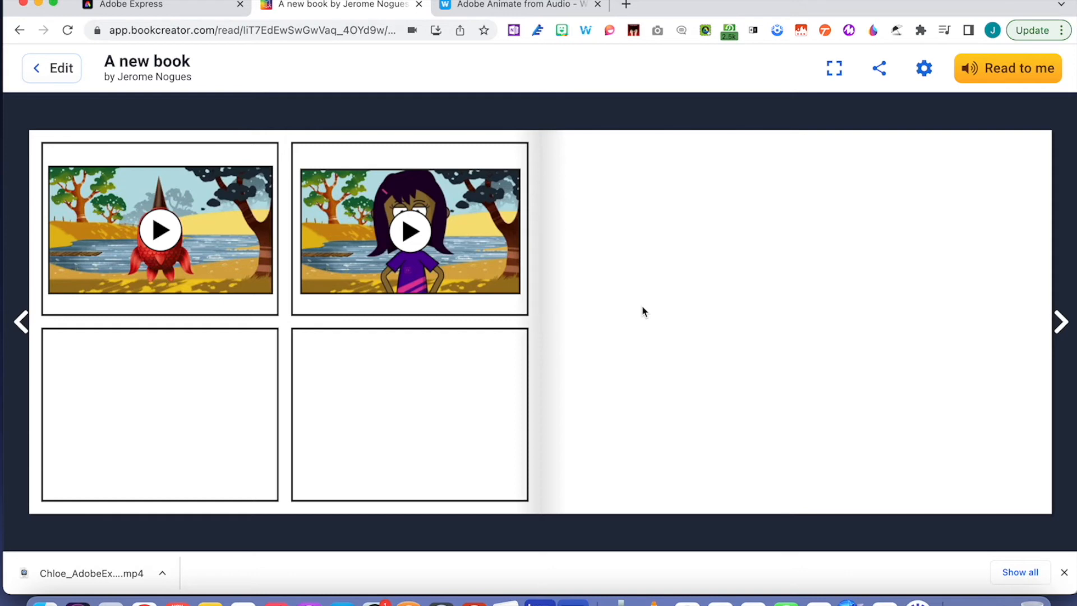
Switch to the Wakelet collection "Adobe Animate from Audio" and examine its content sources and embedded Adobe Express video
{"action": "key", "text": "ctrl+Tab"}
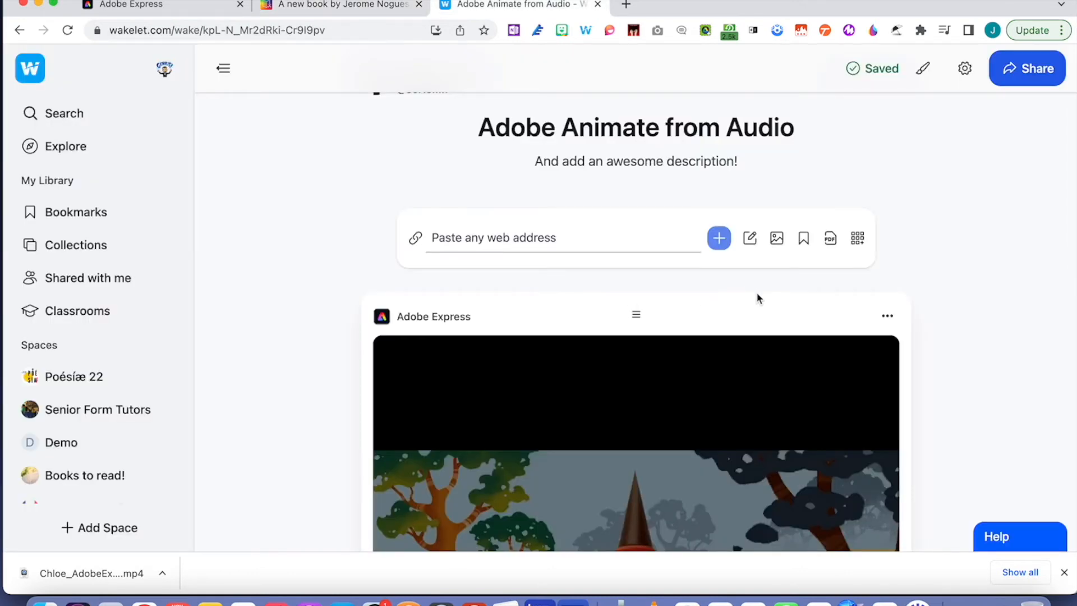
{"action": "left_click", "coordinate": [858, 240]}
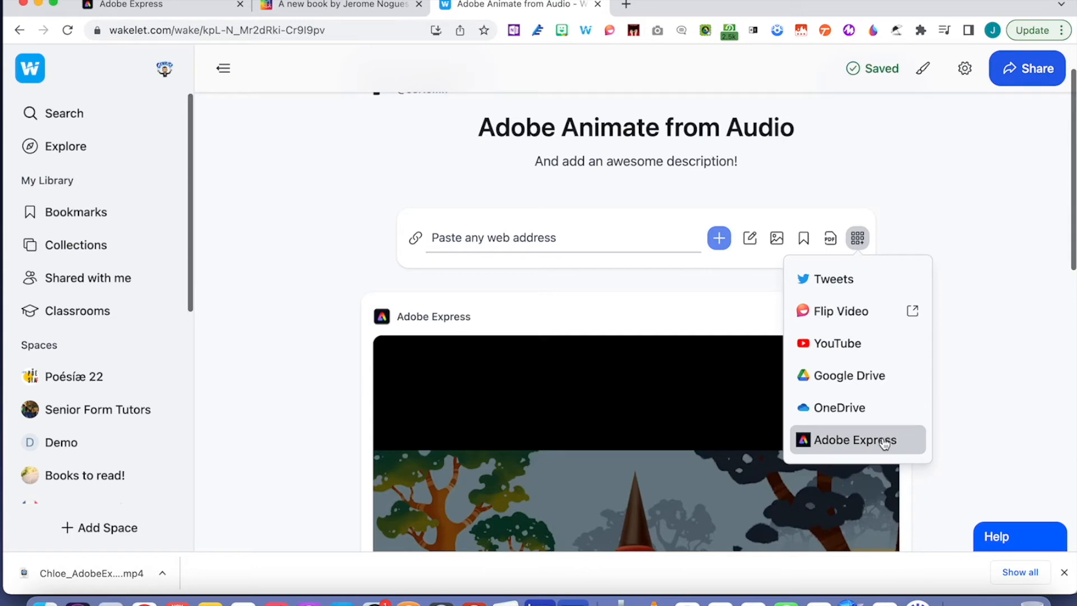
{"action": "left_click", "coordinate": [859, 241]}
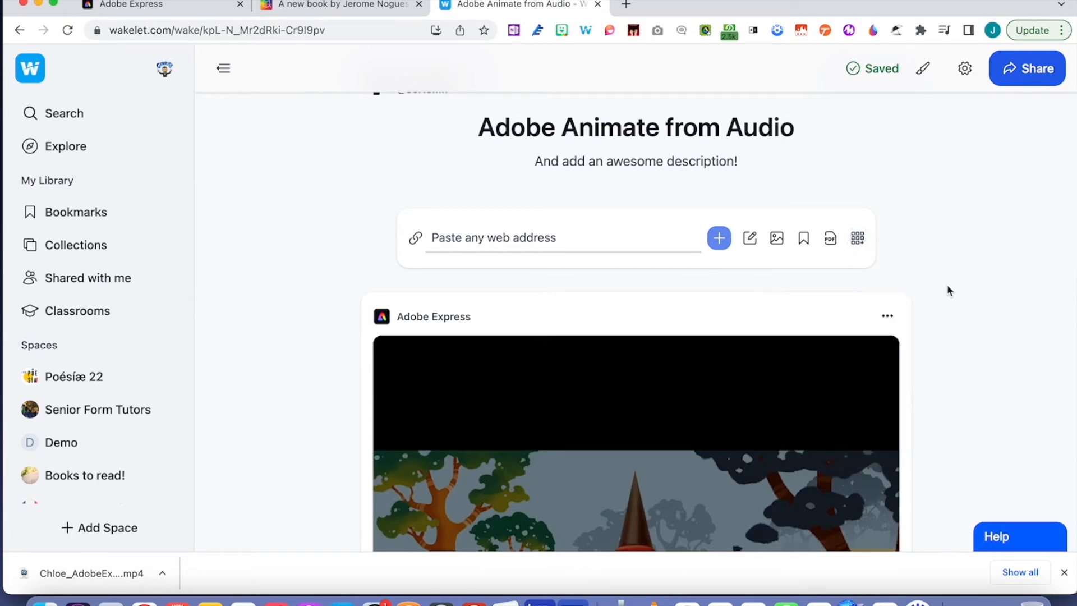
{"action": "scroll", "coordinate": [949, 290], "scroll_direction": "down", "scroll_amount": 5}
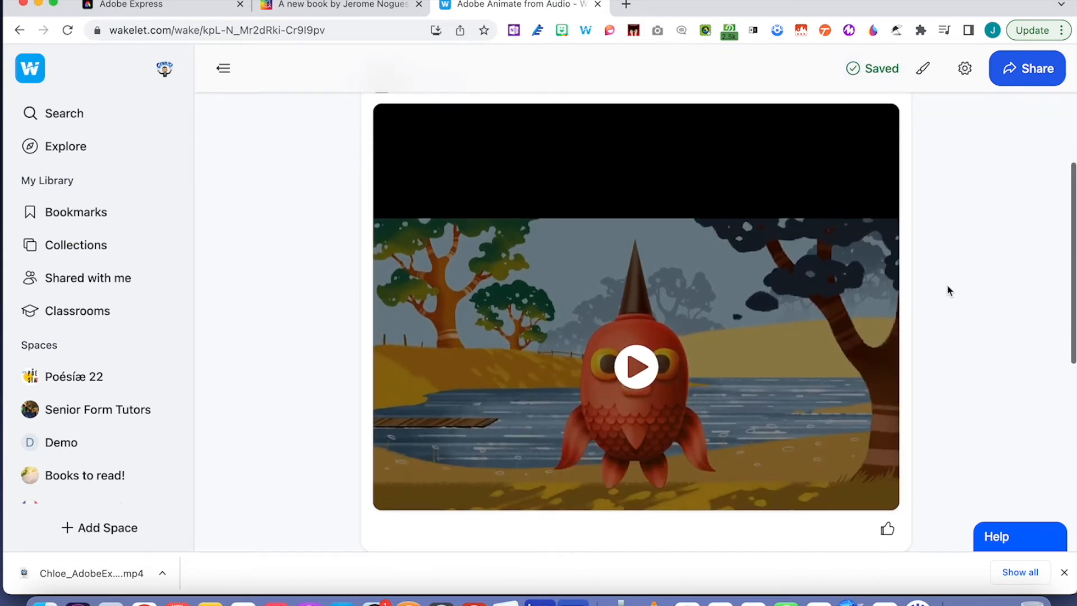
{"action": "scroll", "coordinate": [948, 290], "scroll_direction": "up", "scroll_amount": 3}
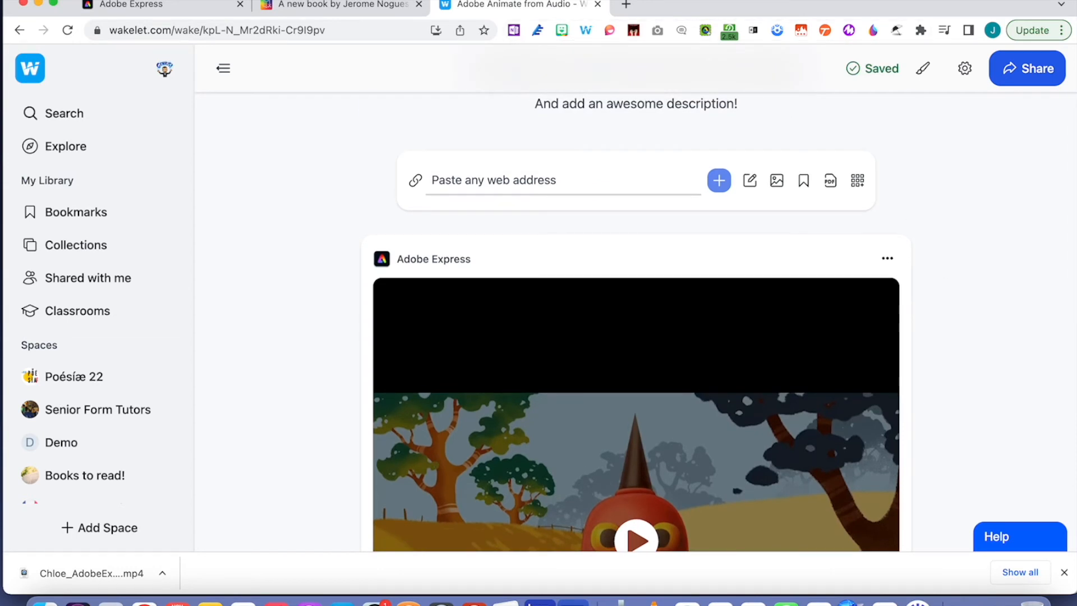
Return to Adobe Express and create a new video project titled "Demo" from scratch
{"action": "left_click", "coordinate": [144, 8]}
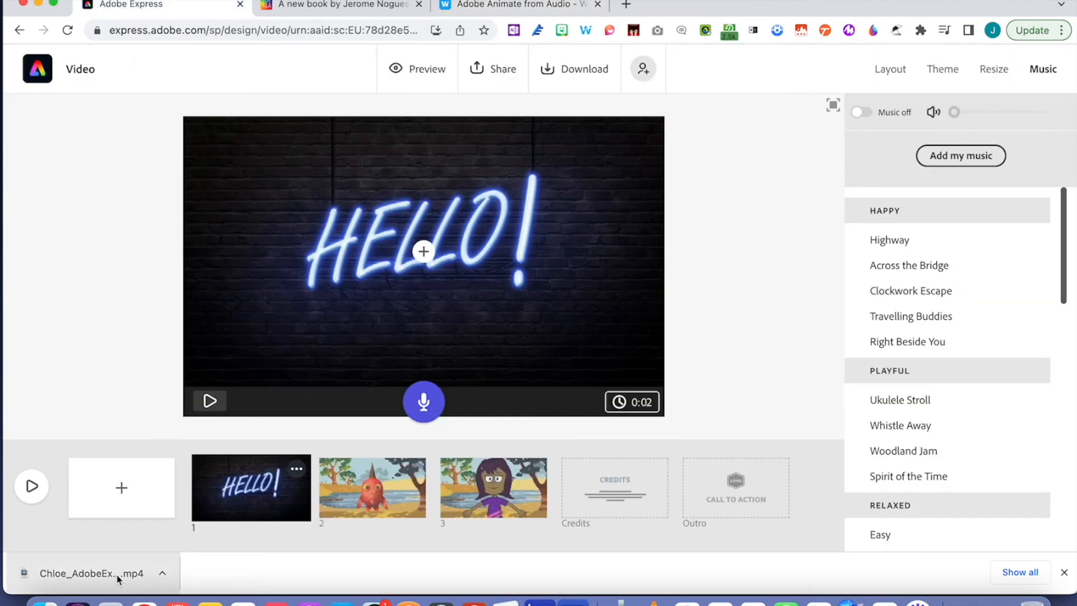
{"action": "left_click", "coordinate": [20, 31]}
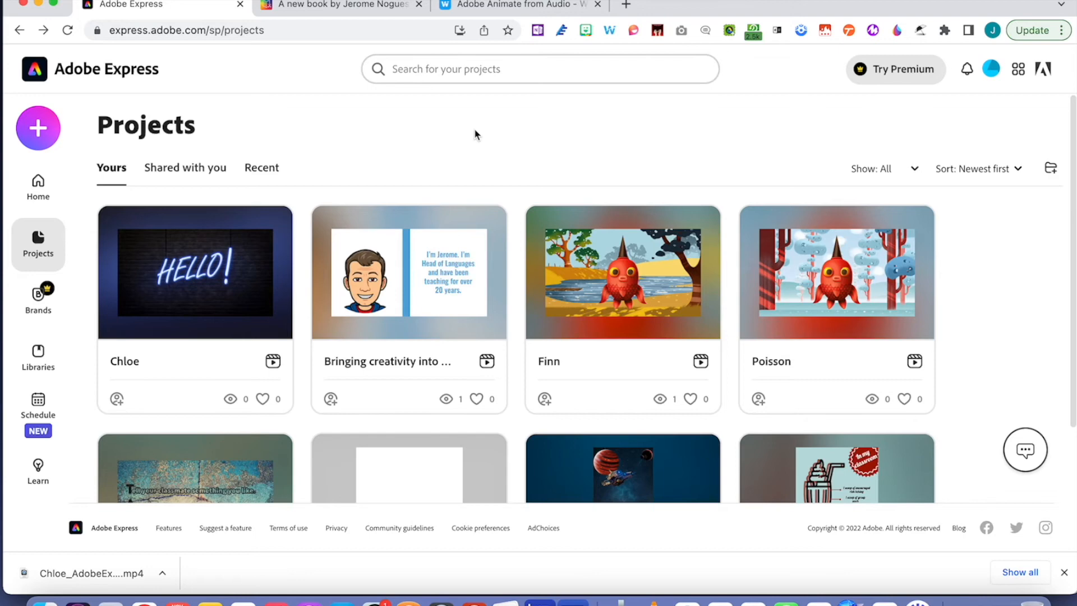
{"action": "left_click", "coordinate": [39, 129]}
{"action": "scroll", "coordinate": [149, 505], "scroll_direction": "down", "scroll_amount": 1}
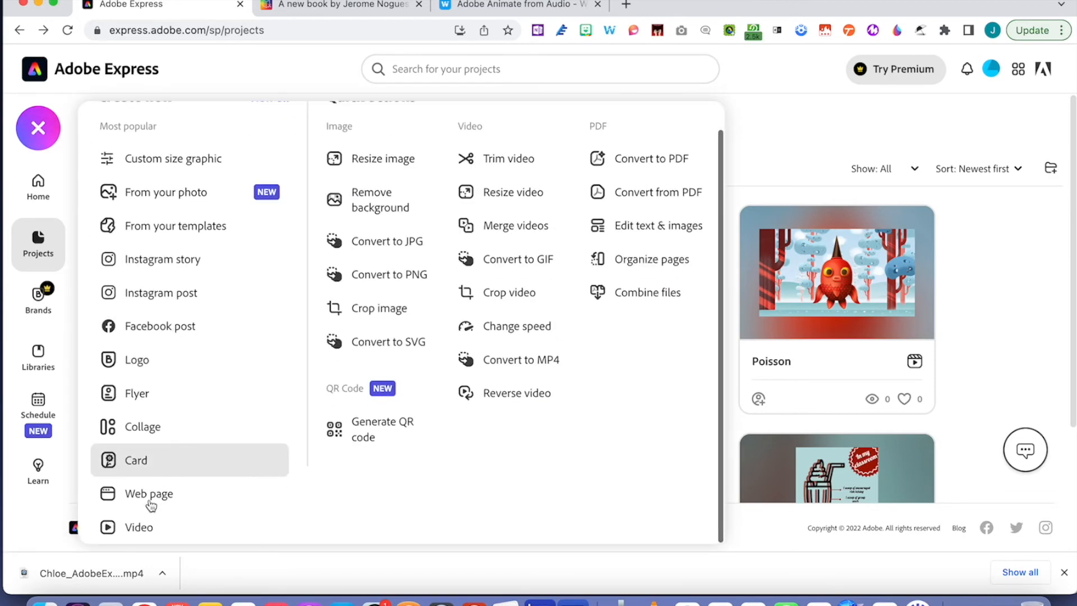
{"action": "left_click", "coordinate": [144, 528]}
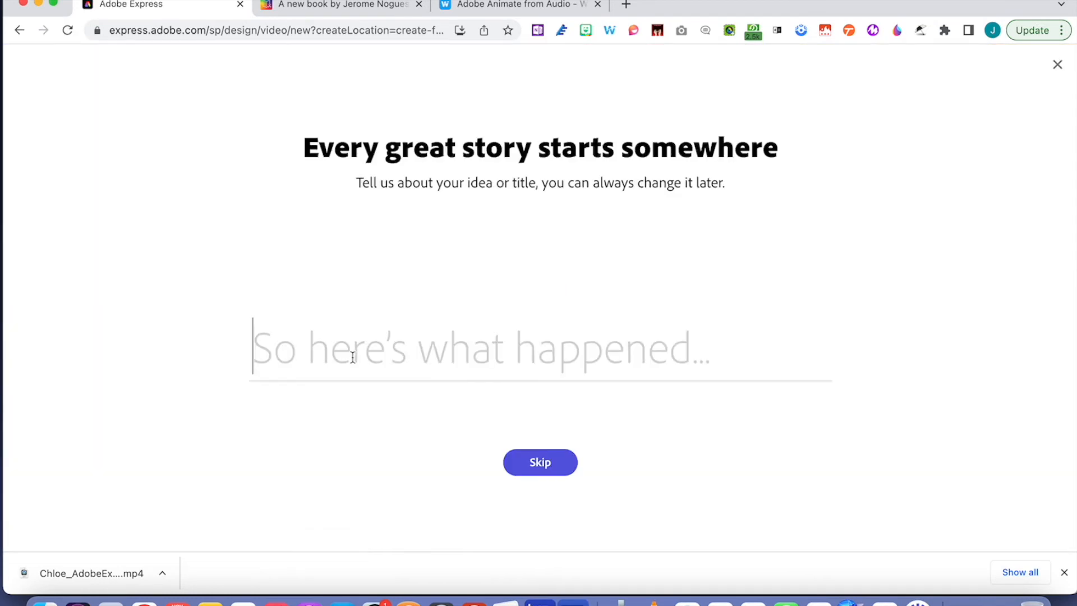
{"action": "type", "text": "Demo"}
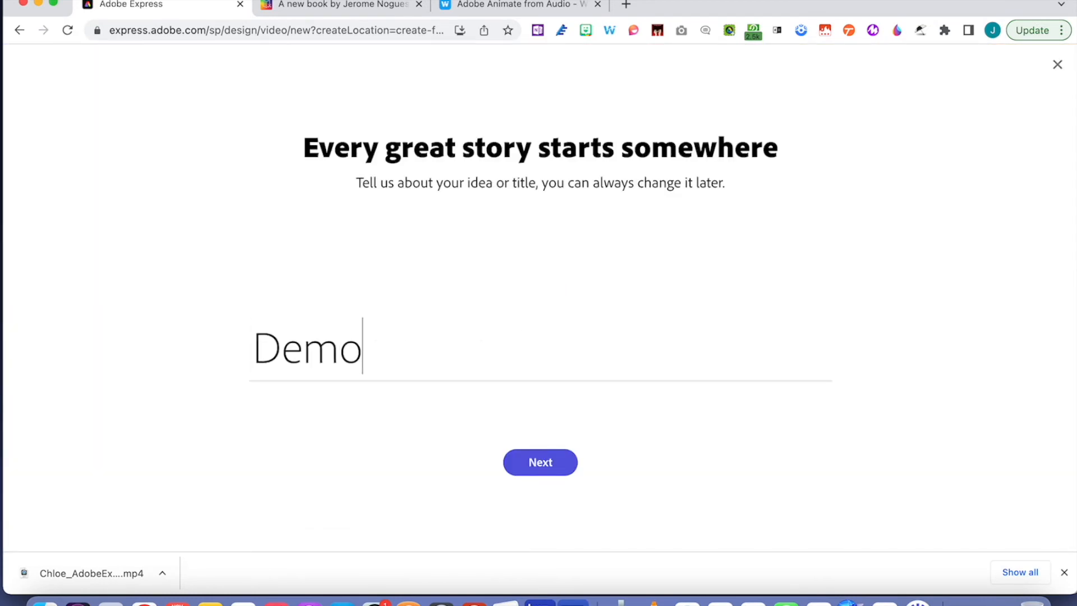
{"action": "key", "text": "Return"}
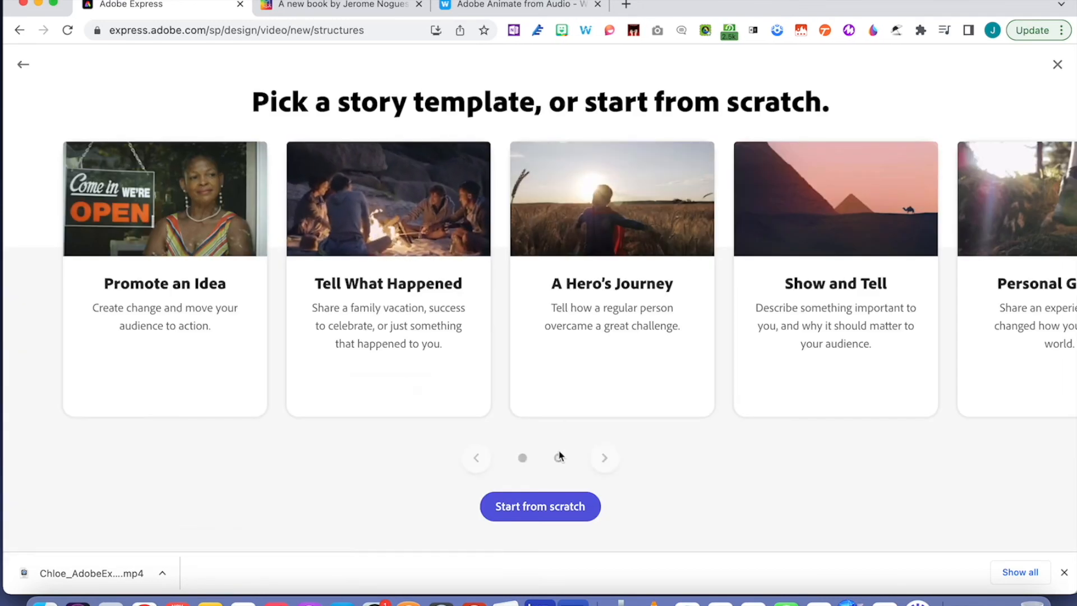
{"action": "left_click", "coordinate": [542, 506]}
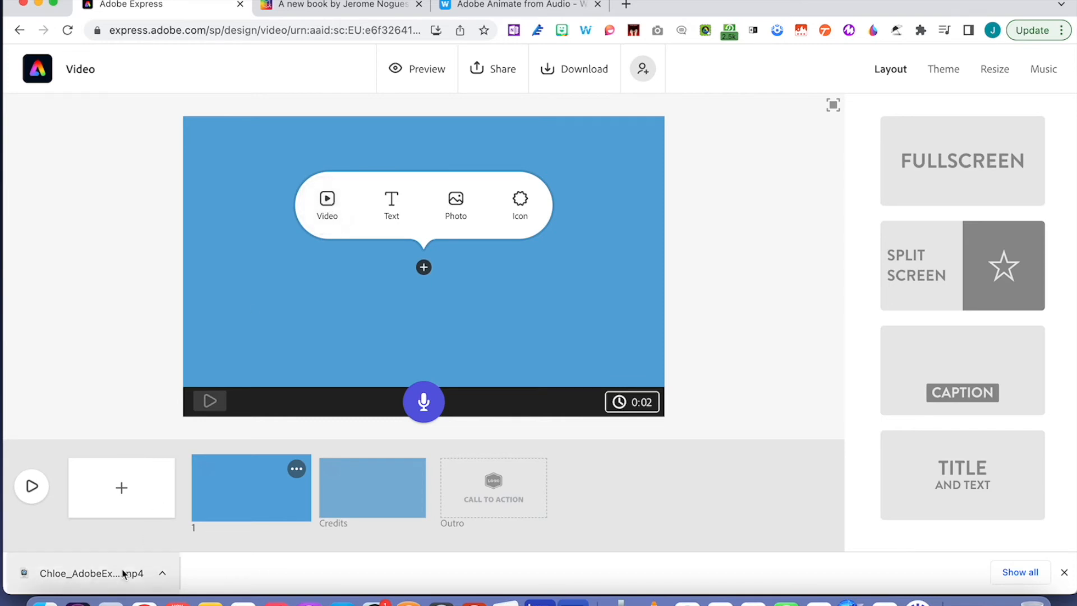
Add the downloaded Chloe MP4 to the first scene, extend its trim to the clip's end and save it
{"action": "left_click_drag", "start_coordinate": [117, 576], "coordinate": [370, 233]}
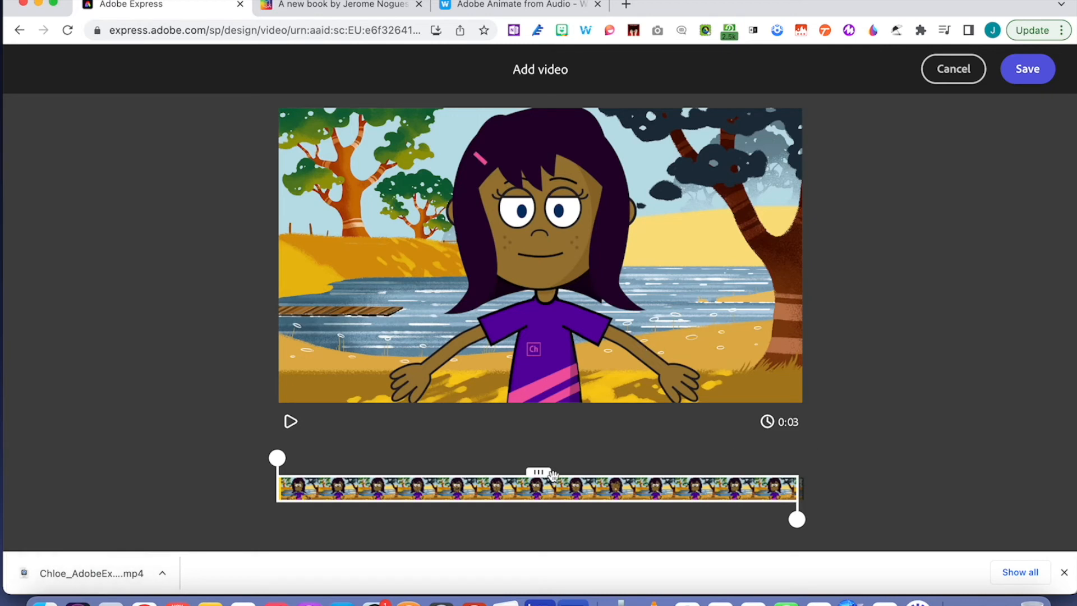
{"action": "left_click_drag", "start_coordinate": [799, 520], "coordinate": [804, 520]}
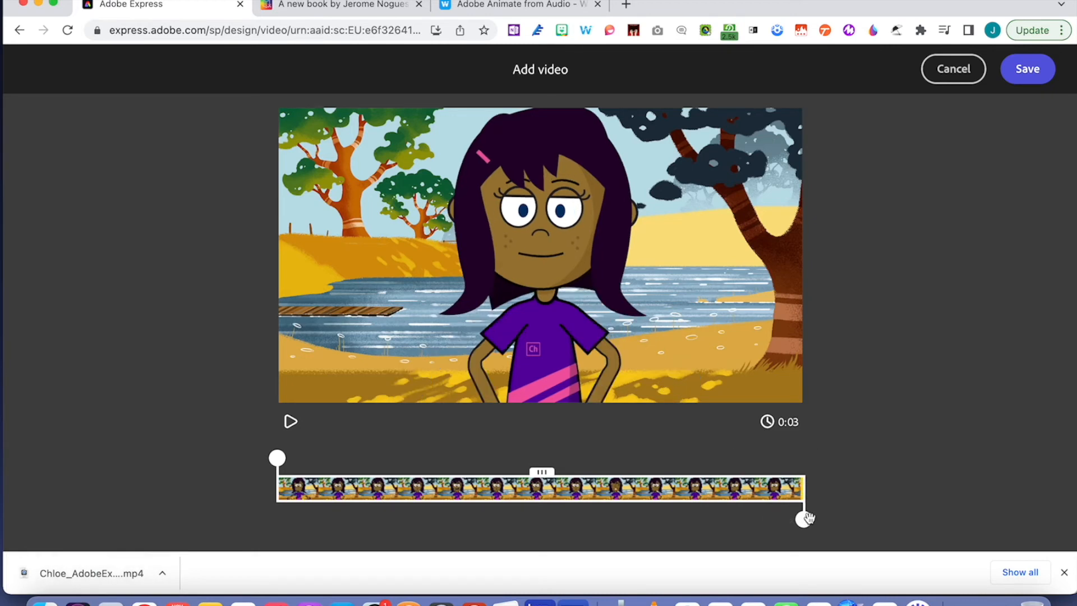
{"action": "left_click", "coordinate": [1039, 75]}
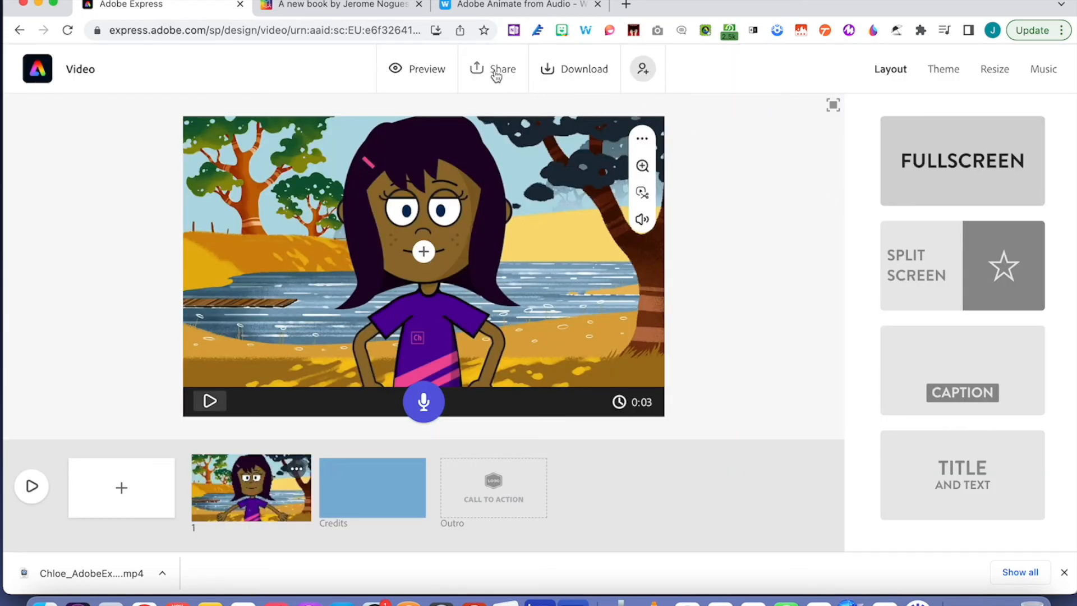
Publish the Demo video with a shareable link and return to the Adobe Express home page
{"action": "left_click", "coordinate": [496, 75]}
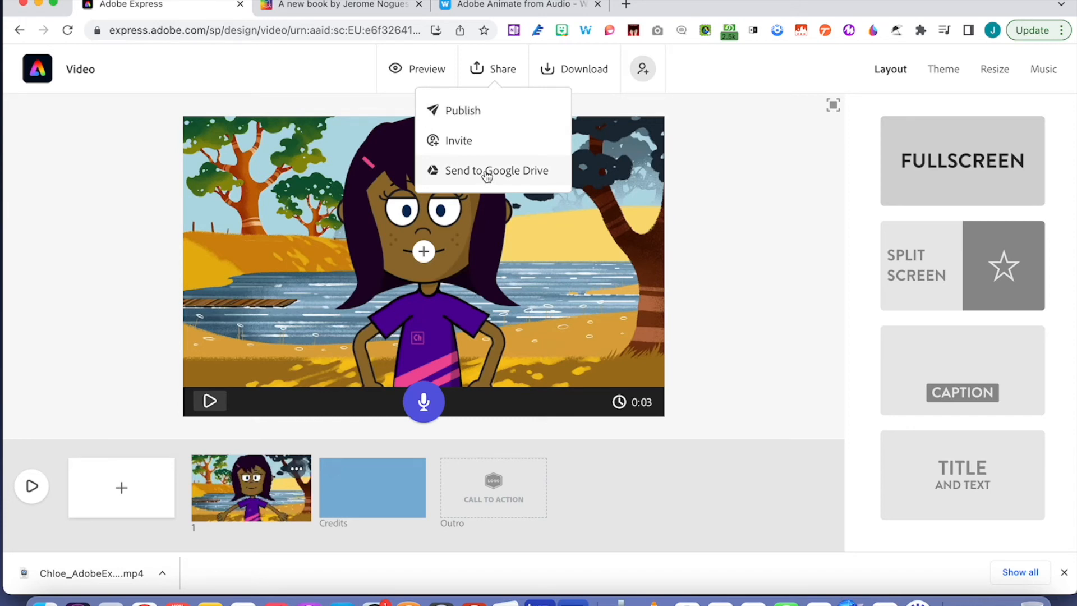
{"action": "left_click", "coordinate": [501, 71]}
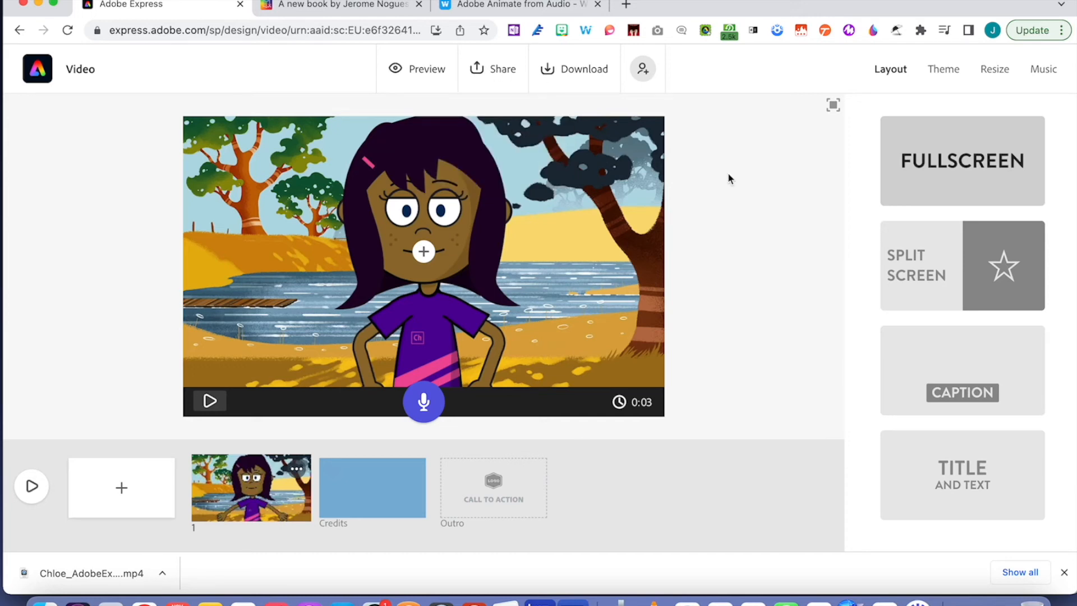
{"action": "left_click", "coordinate": [503, 71]}
{"action": "left_click", "coordinate": [488, 113]}
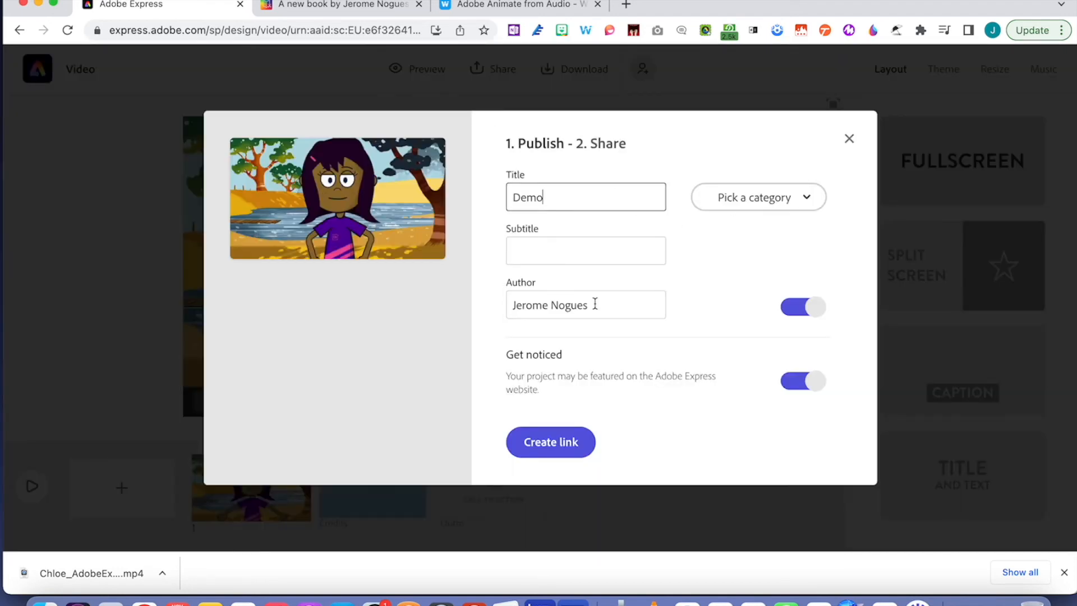
{"action": "left_click", "coordinate": [550, 443]}
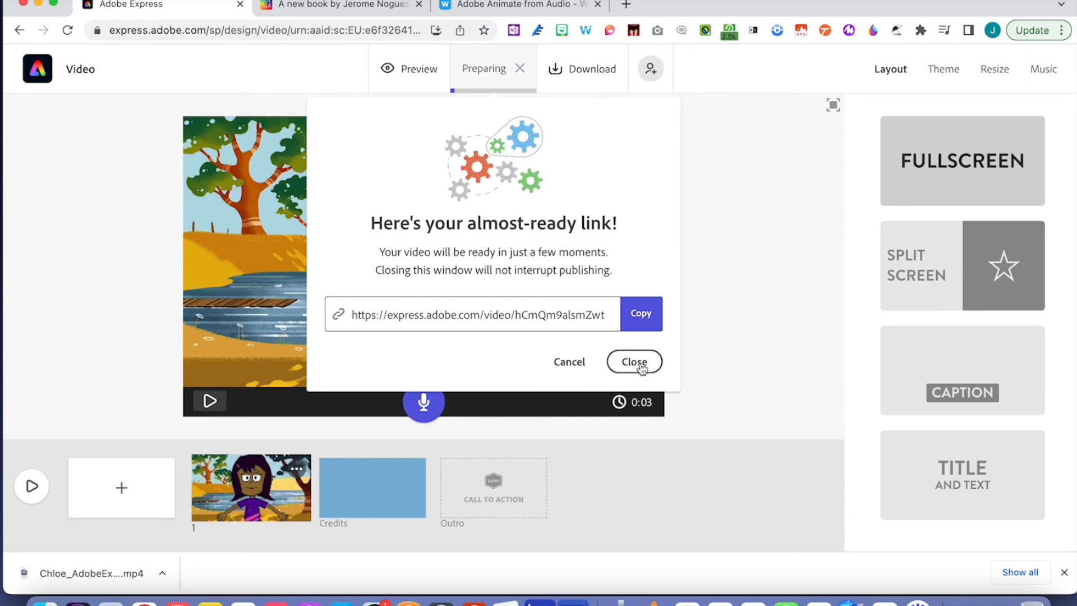
{"action": "left_click", "coordinate": [636, 362]}
{"action": "left_click", "coordinate": [33, 73]}
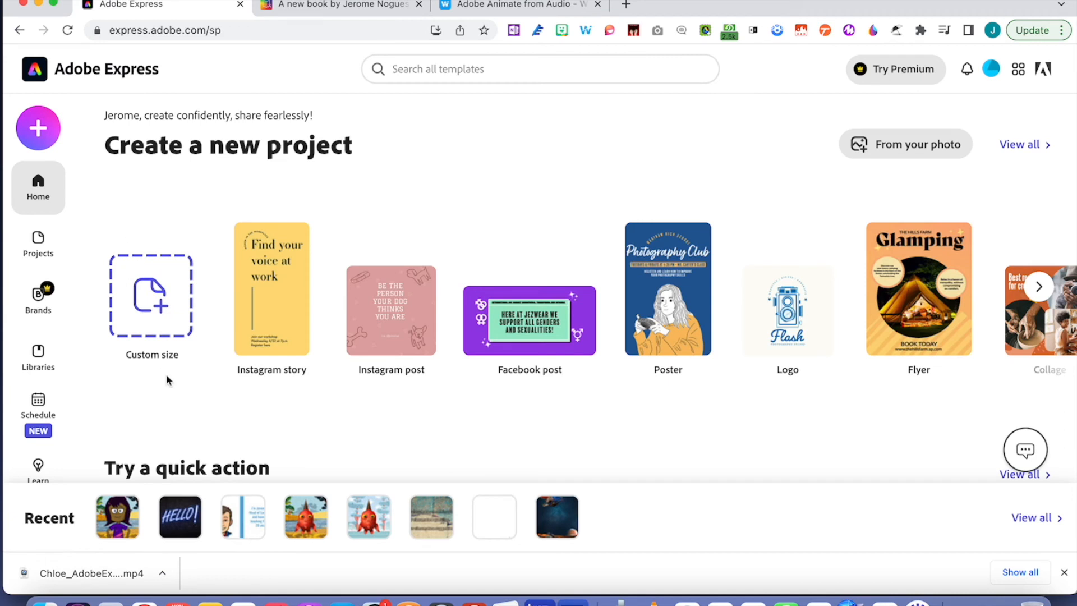
Switch to the Wakelet collection "Adobe Animate from Audio" and attach the Chloe project from Adobe Express to it
{"action": "mouse_move", "coordinate": [119, 516]}
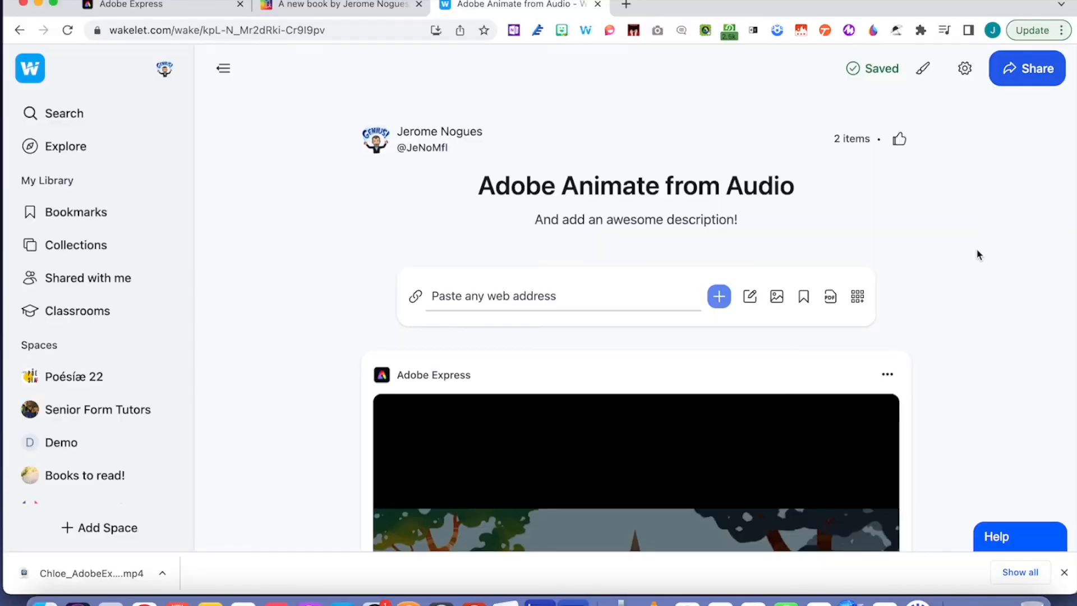
{"action": "scroll", "coordinate": [978, 254], "scroll_direction": "down", "scroll_amount": 3}
{"action": "scroll", "coordinate": [972, 266], "scroll_direction": "up", "scroll_amount": 3}
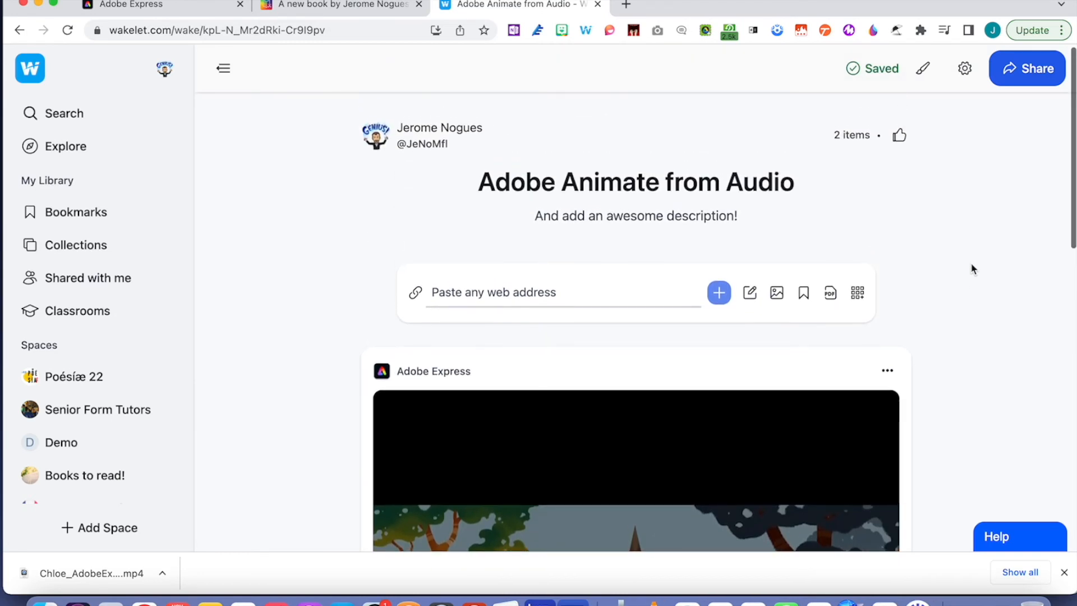
{"action": "left_click", "coordinate": [858, 294]}
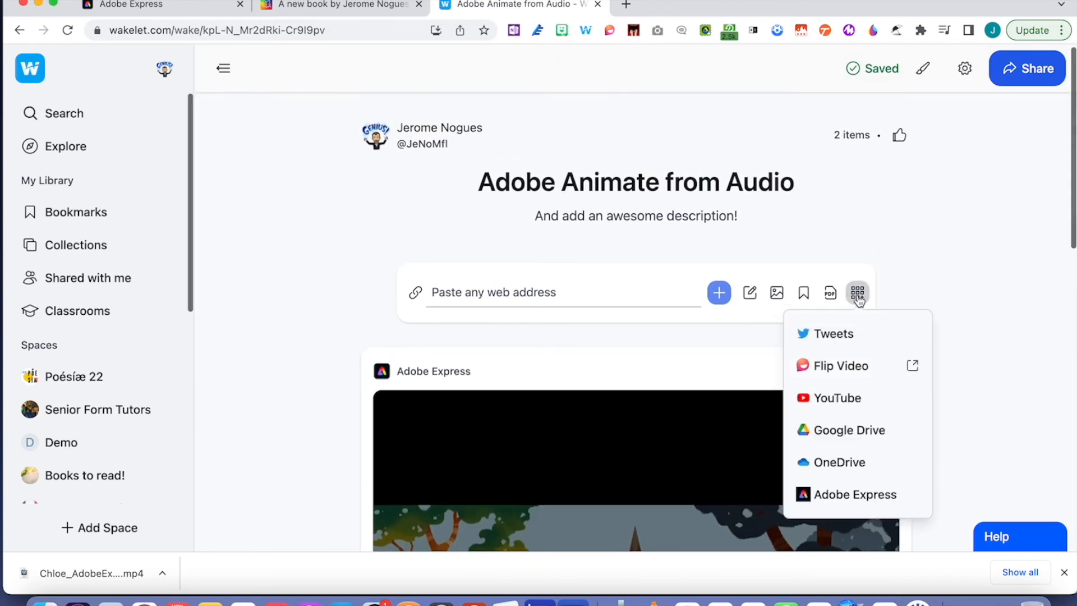
{"action": "left_click", "coordinate": [851, 496]}
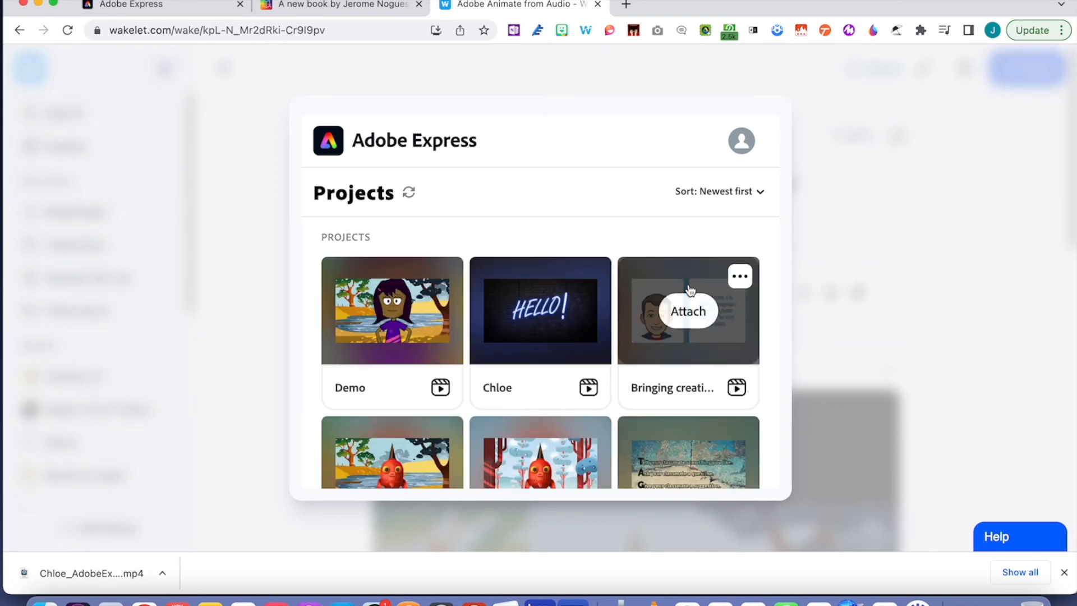
{"action": "mouse_move", "coordinate": [371, 322]}
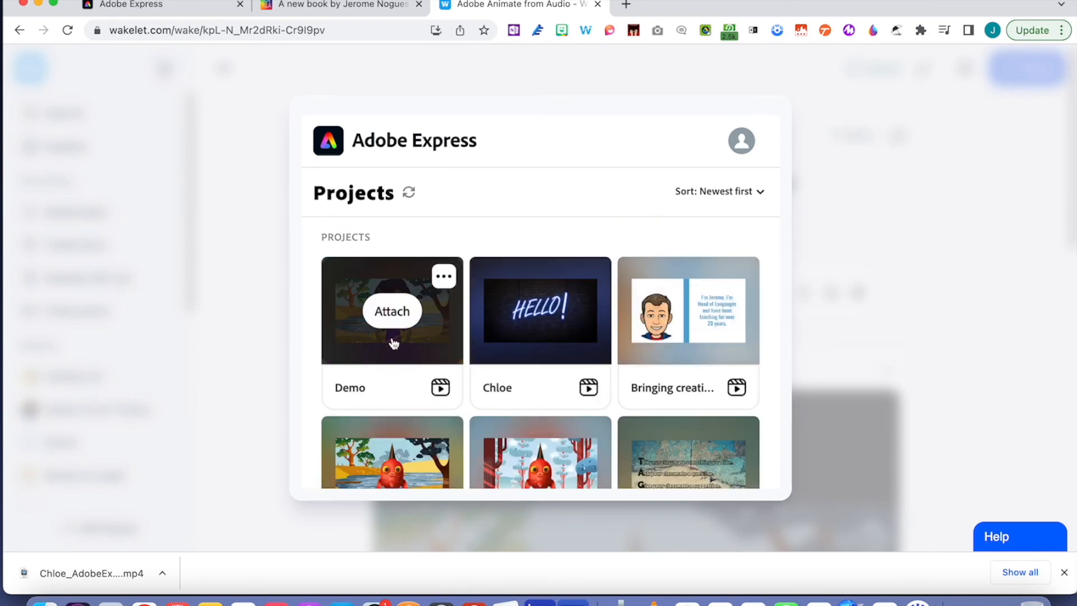
{"action": "mouse_move", "coordinate": [560, 312]}
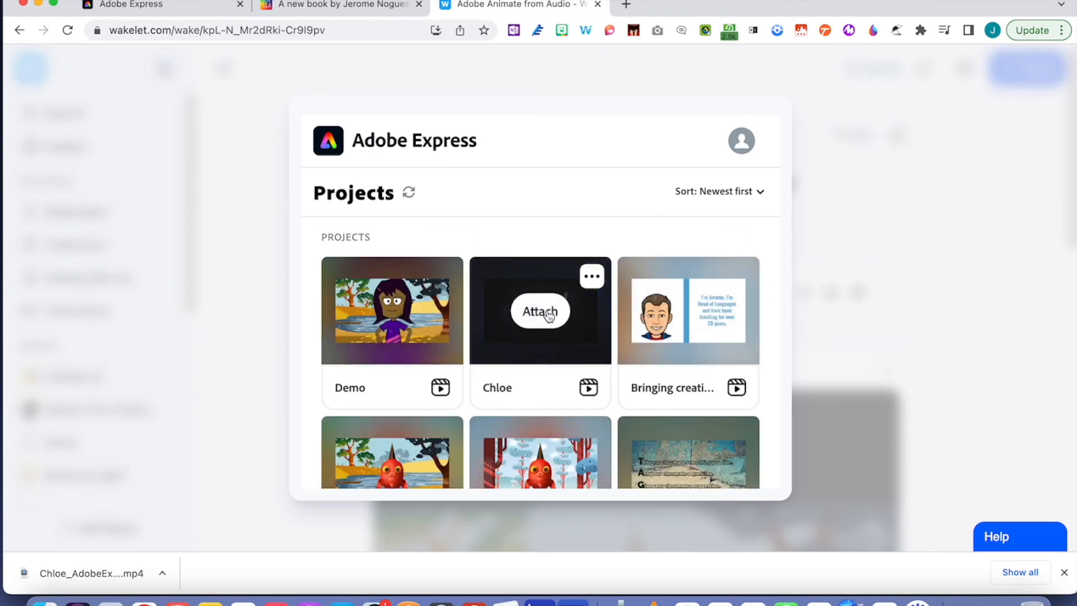
{"action": "left_click", "coordinate": [540, 311]}
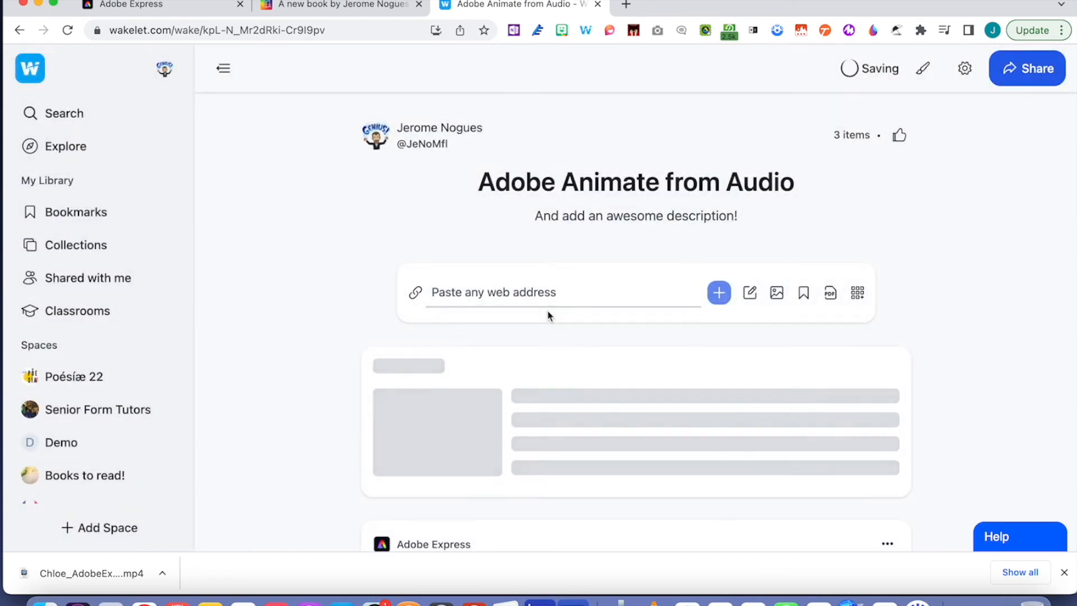
Examine the Adobe Express videos embedded throughout the collection, from the first item to the last
{"action": "scroll", "coordinate": [993, 396], "scroll_direction": "down", "scroll_amount": 3}
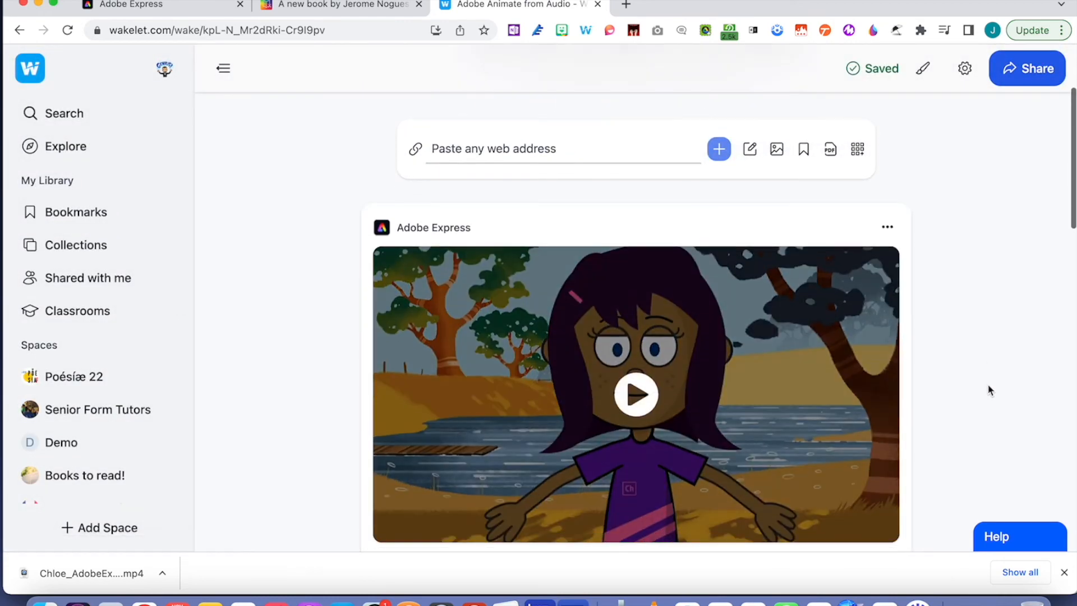
{"action": "scroll", "coordinate": [991, 391], "scroll_direction": "down", "scroll_amount": 5}
{"action": "scroll", "coordinate": [990, 391], "scroll_direction": "up", "scroll_amount": 3}
{"action": "scroll", "coordinate": [991, 391], "scroll_direction": "down", "scroll_amount": 2}
{"action": "scroll", "coordinate": [989, 390], "scroll_direction": "down", "scroll_amount": 3}
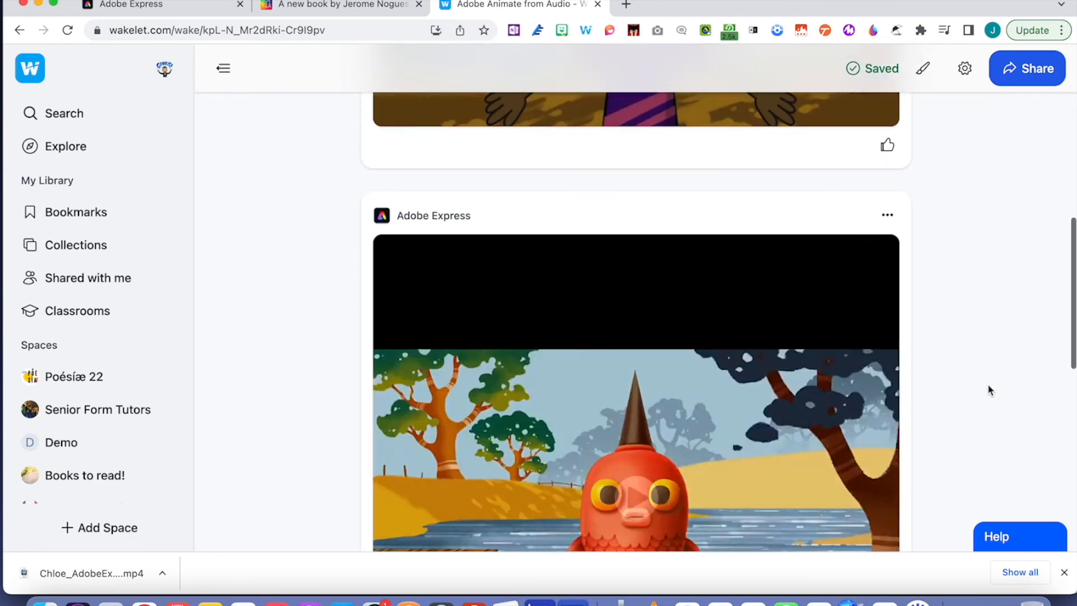
{"action": "scroll", "coordinate": [989, 390], "scroll_direction": "down", "scroll_amount": 2}
{"action": "scroll", "coordinate": [991, 390], "scroll_direction": "down", "scroll_amount": 3}
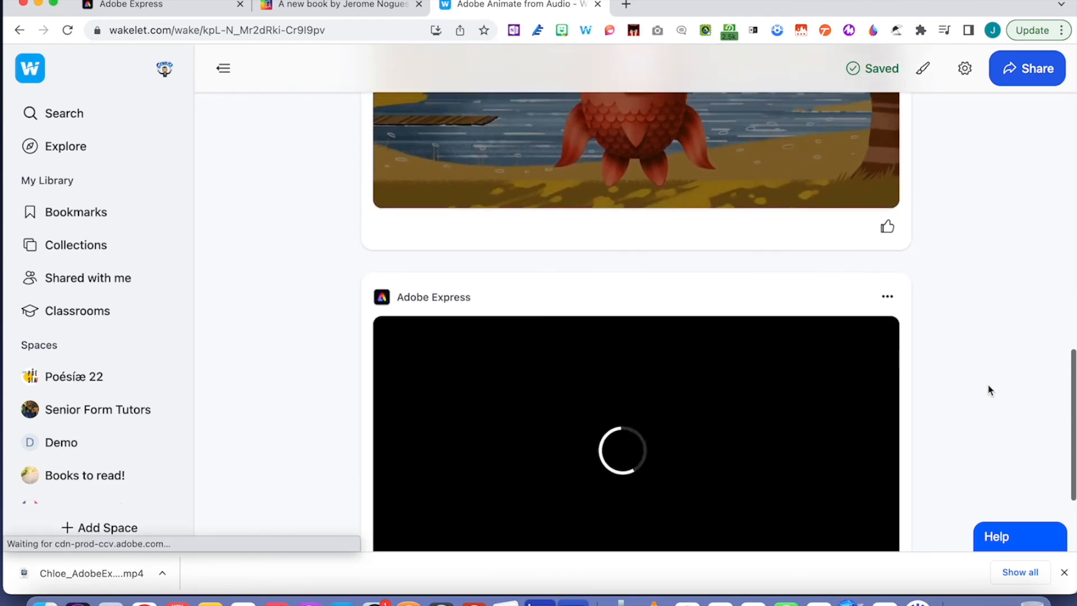
{"action": "scroll", "coordinate": [988, 387], "scroll_direction": "down", "scroll_amount": 10}
{"action": "scroll", "coordinate": [988, 383], "scroll_direction": "down", "scroll_amount": 4}
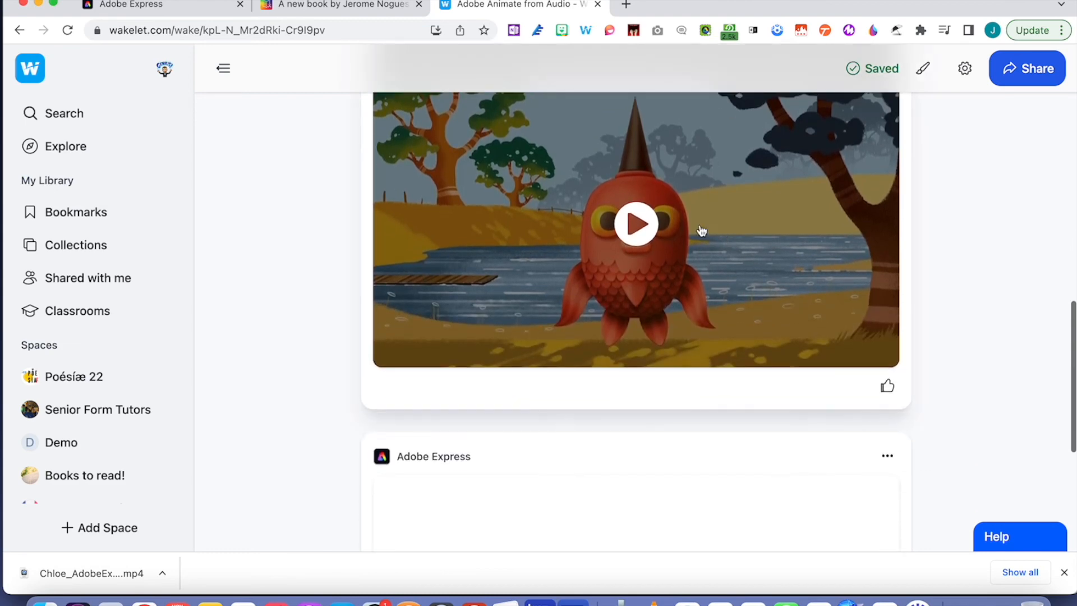
{"action": "scroll", "coordinate": [967, 376], "scroll_direction": "down", "scroll_amount": 15}
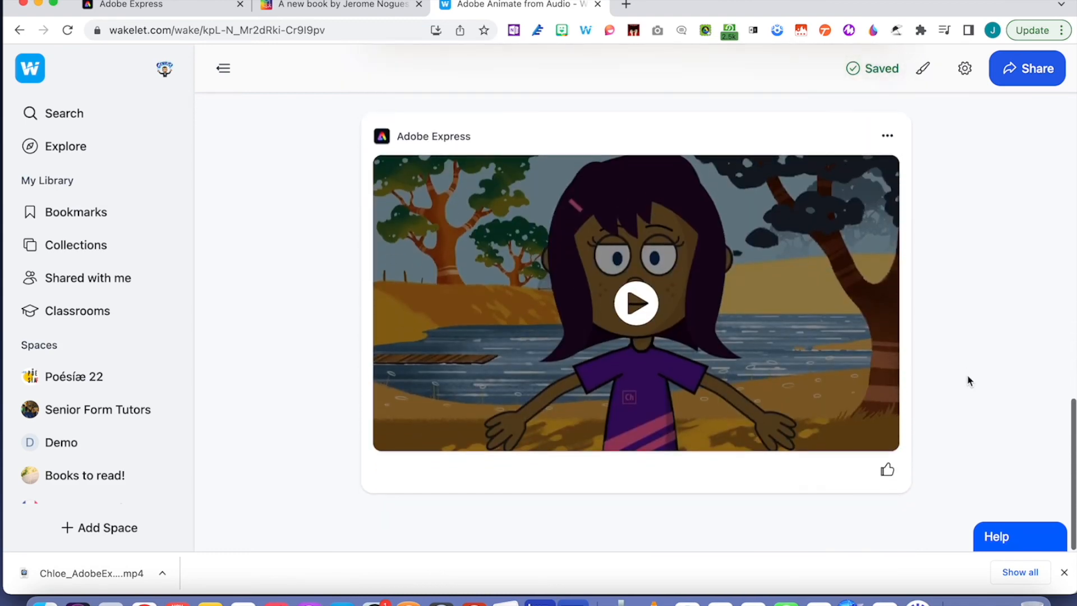
{"action": "scroll", "coordinate": [967, 381], "scroll_direction": "up", "scroll_amount": 20}
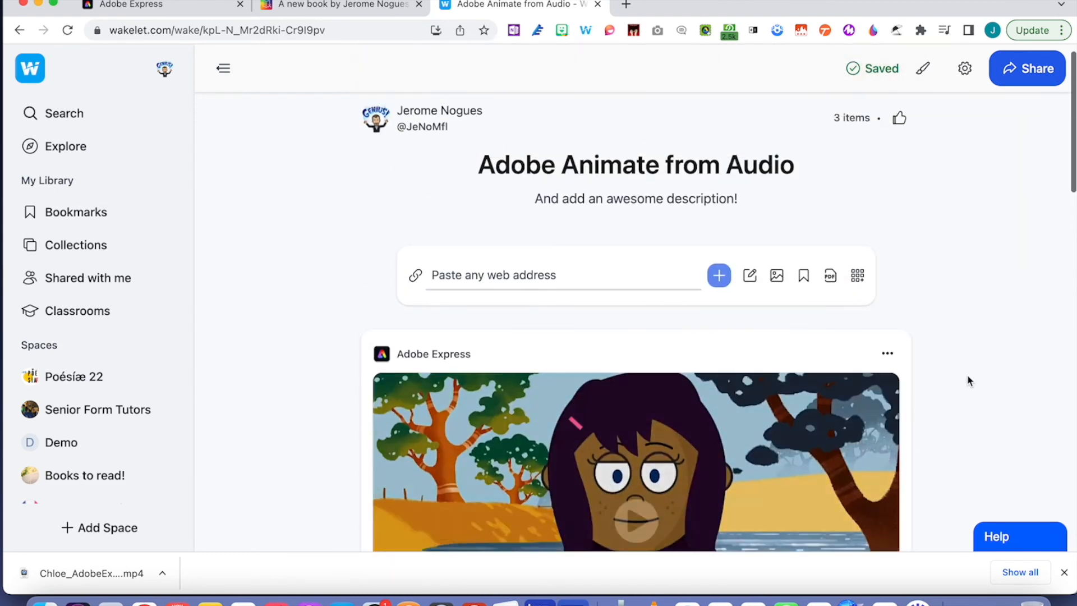
{"action": "scroll", "coordinate": [969, 381], "scroll_direction": "down", "scroll_amount": 2}
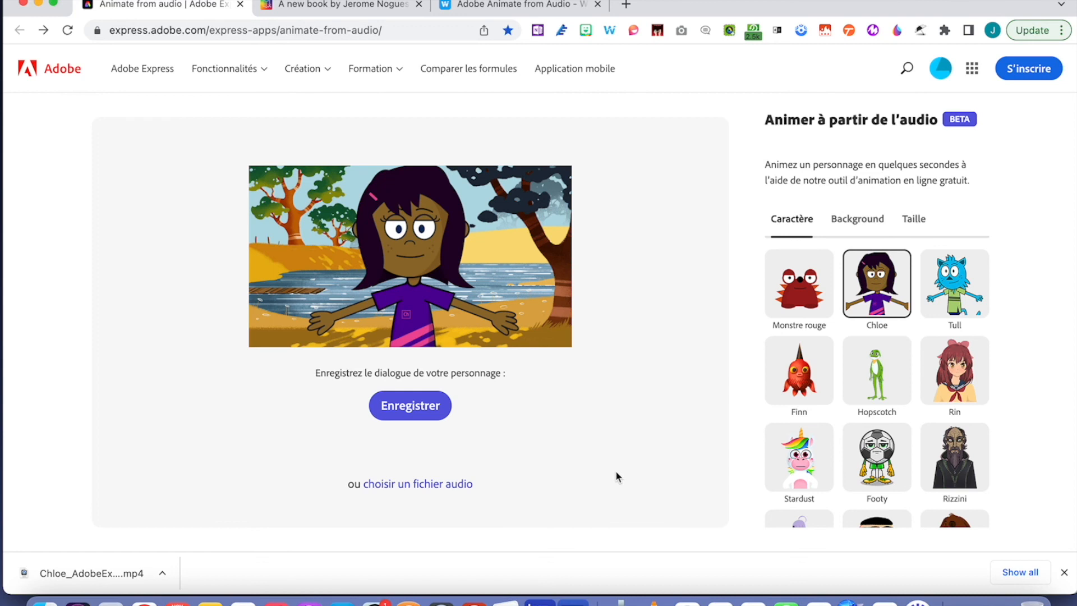
{"action": "scroll", "coordinate": [617, 477], "scroll_direction": "down", "scroll_amount": 1}
{"action": "scroll", "coordinate": [618, 477], "scroll_direction": "up", "scroll_amount": 1}
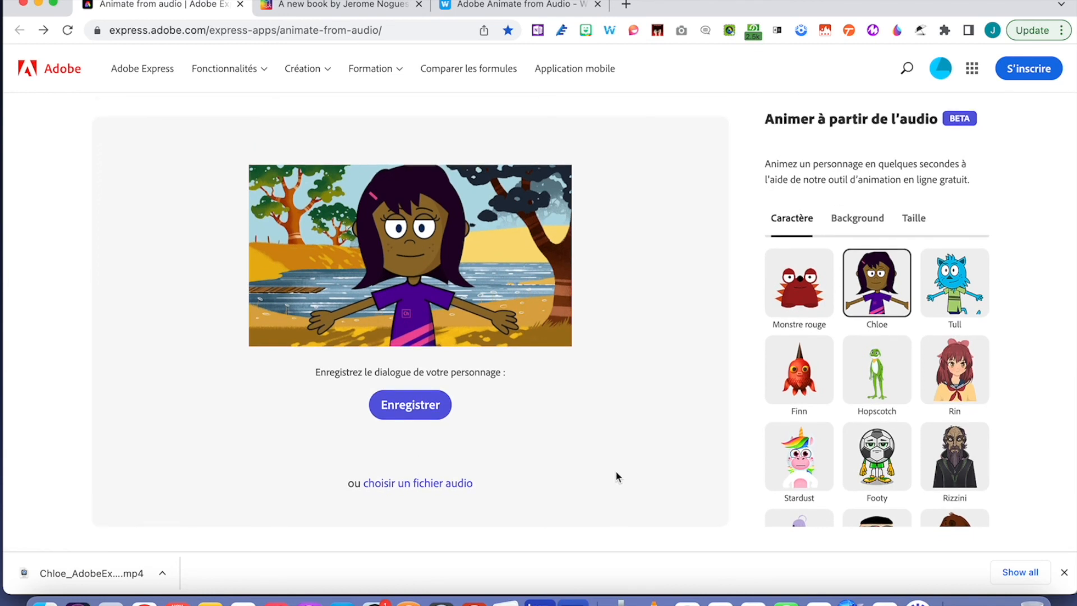